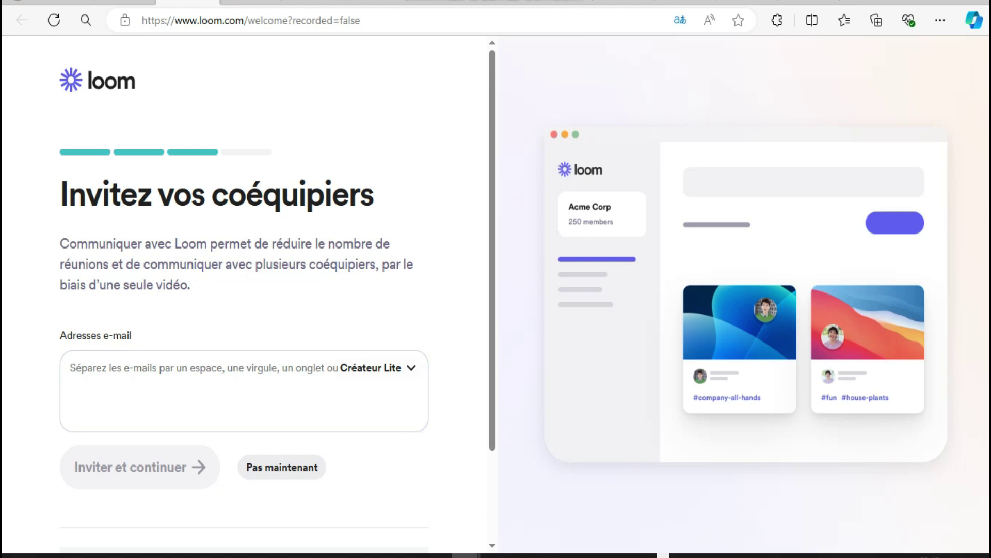
# Skip the teammate invitations with 'Pas maintenant'
pyautogui.click(282, 466)
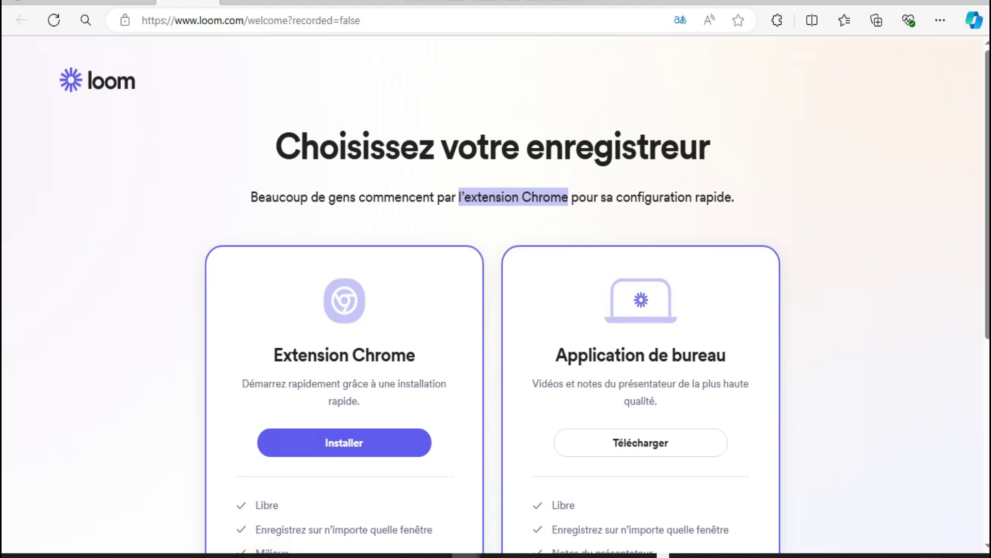
pyautogui.scroll(-3, 496, 279)
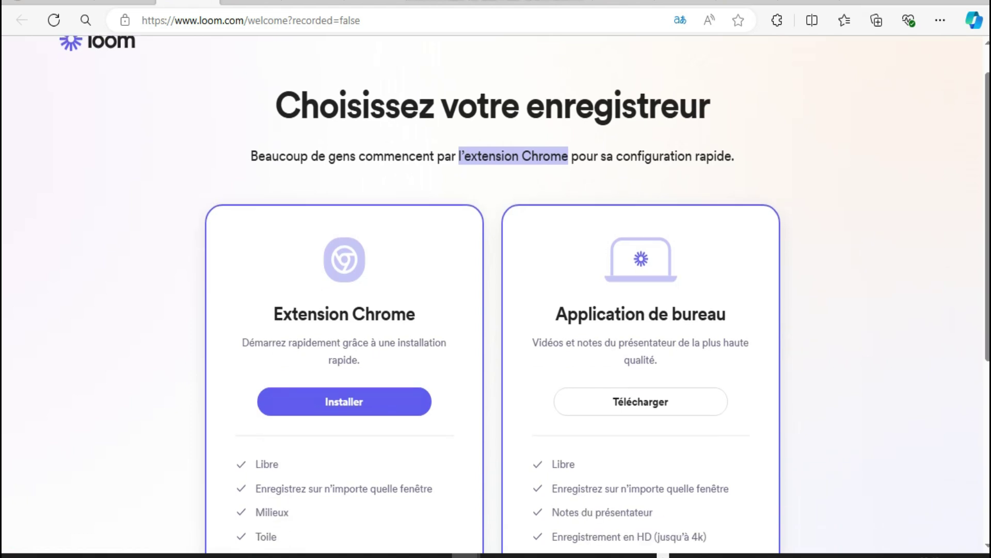
pyautogui.scroll(3, 496, 279)
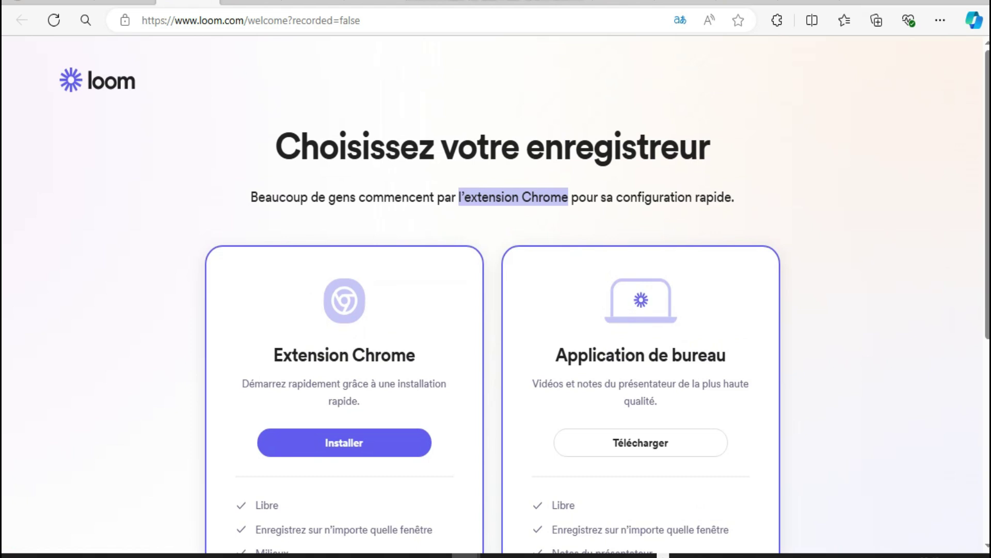
pyautogui.scroll(-3, 496, 279)
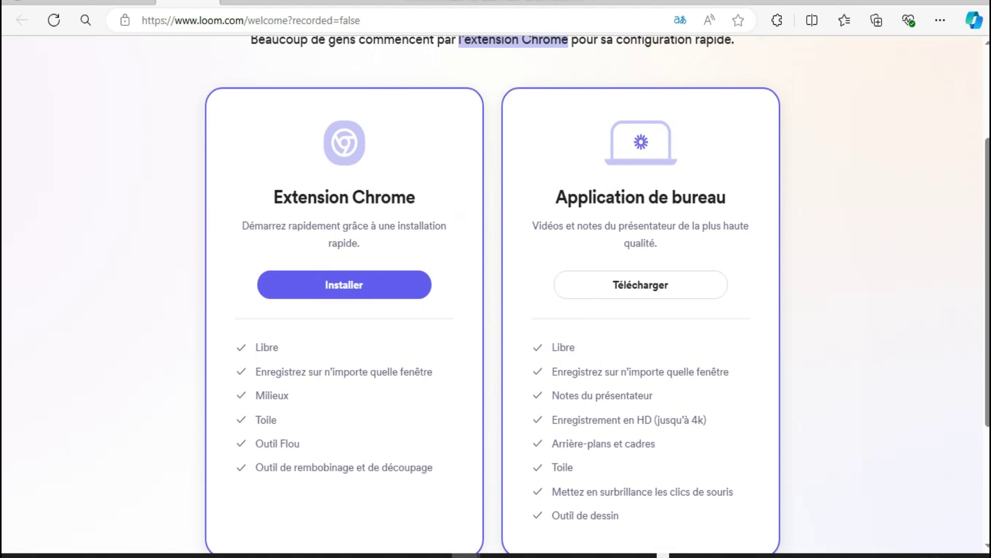
pyautogui.scroll(-3, 496, 294)
pyautogui.scroll(3, 495, 294)
pyautogui.scroll(-4, 496, 279)
pyautogui.scroll(4, 496, 279)
pyautogui.scroll(-2, 496, 279)
pyautogui.scroll(2, 495, 279)
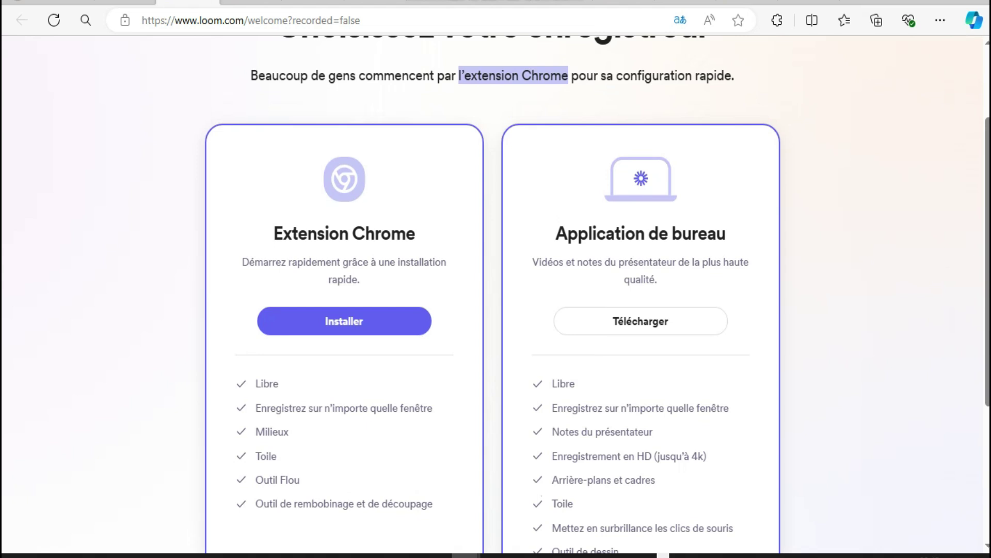
pyautogui.scroll(-5, 495, 279)
pyautogui.scroll(6, 496, 279)
pyautogui.scroll(-2, 495, 279)
pyautogui.scroll(-3, 496, 278)
pyautogui.scroll(-2, 490, 401)
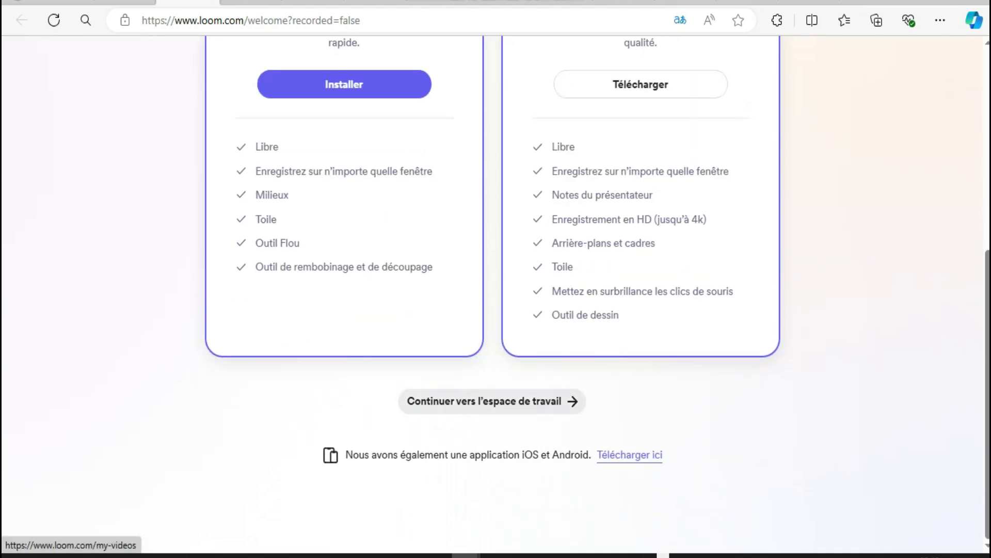
# Continue into the workspace, then open and close the workspace details card
pyautogui.click(491, 401)
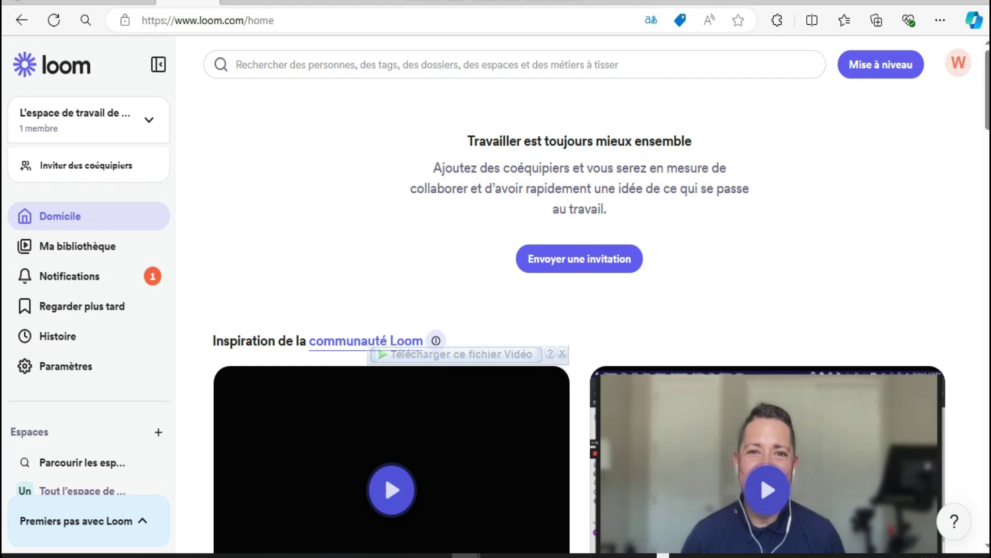
pyautogui.press('Tab')
pyautogui.click(89, 120)
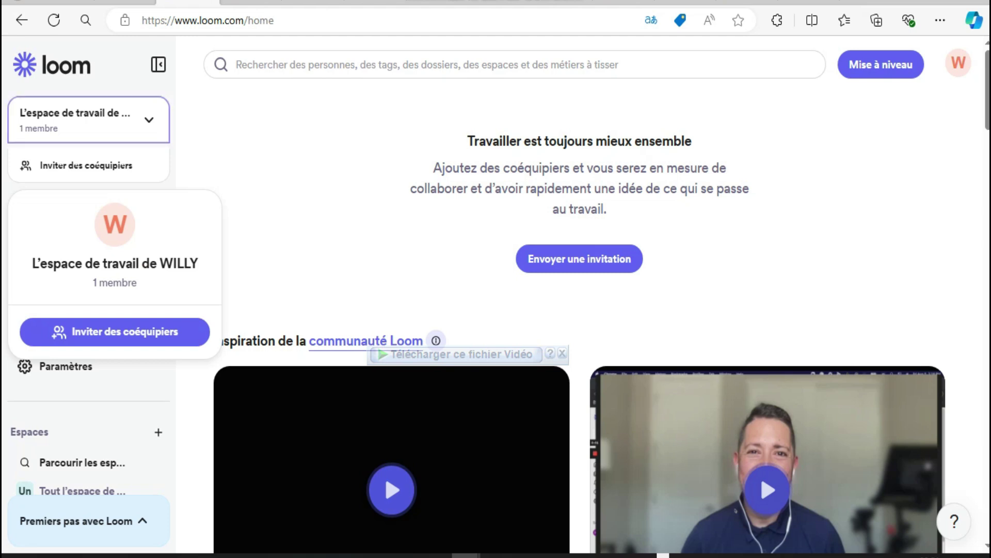
pyautogui.press('Tab')
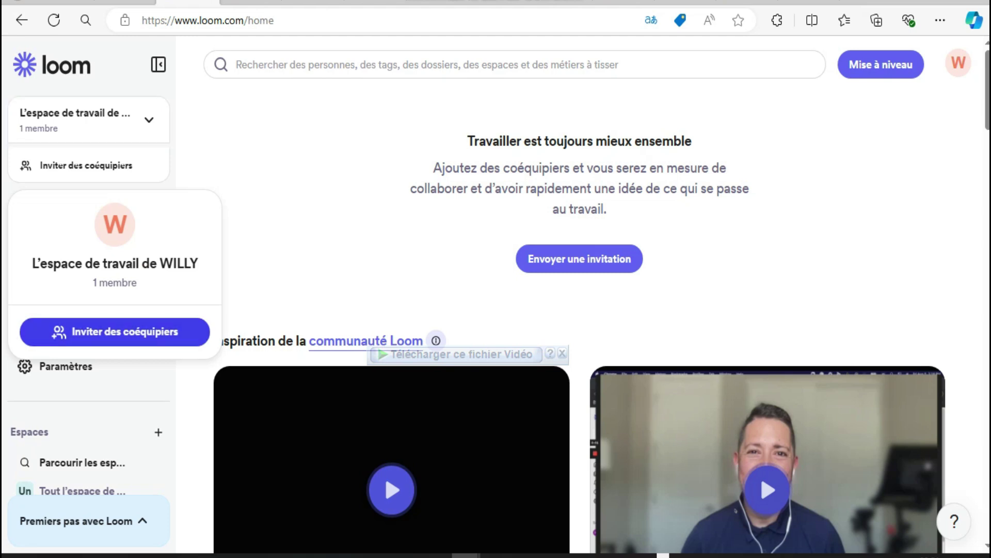
pyautogui.click(88, 166)
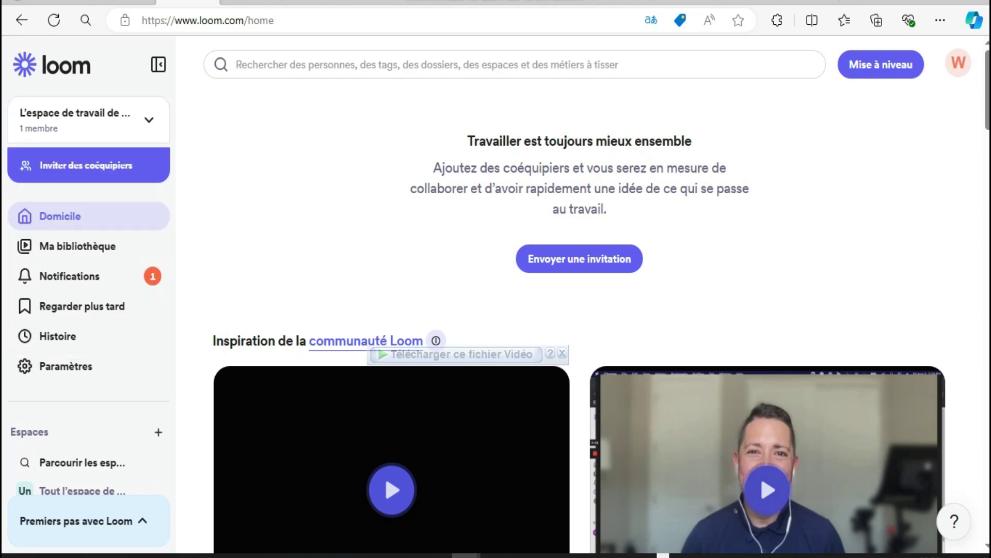
# Open 'Ma bibliothèque', the personal video library
pyautogui.press('Tab')
pyautogui.press('Tab')
pyautogui.press('Tab')
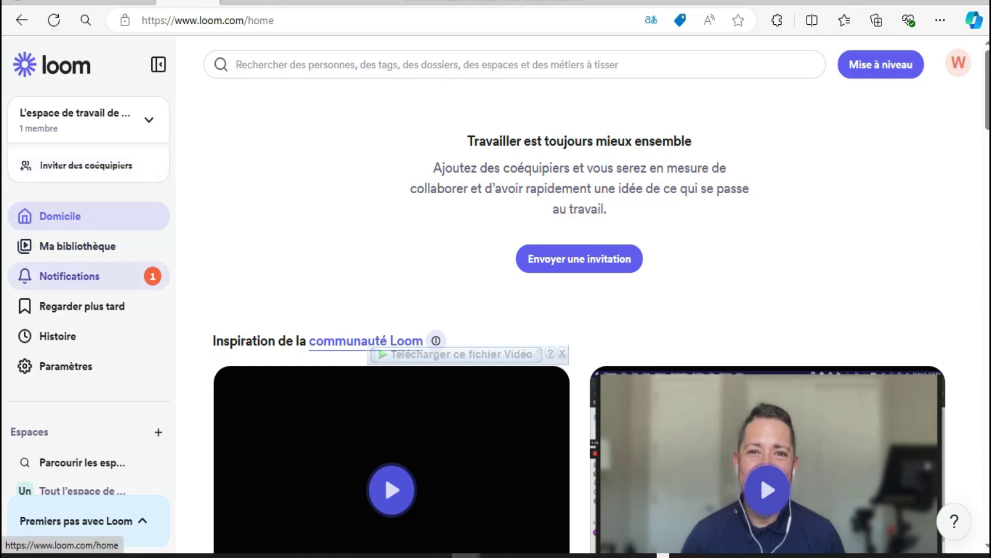
pyautogui.hotkey('shift', 'Tab')
pyautogui.hotkey('shift', 'Tab')
pyautogui.press('Tab')
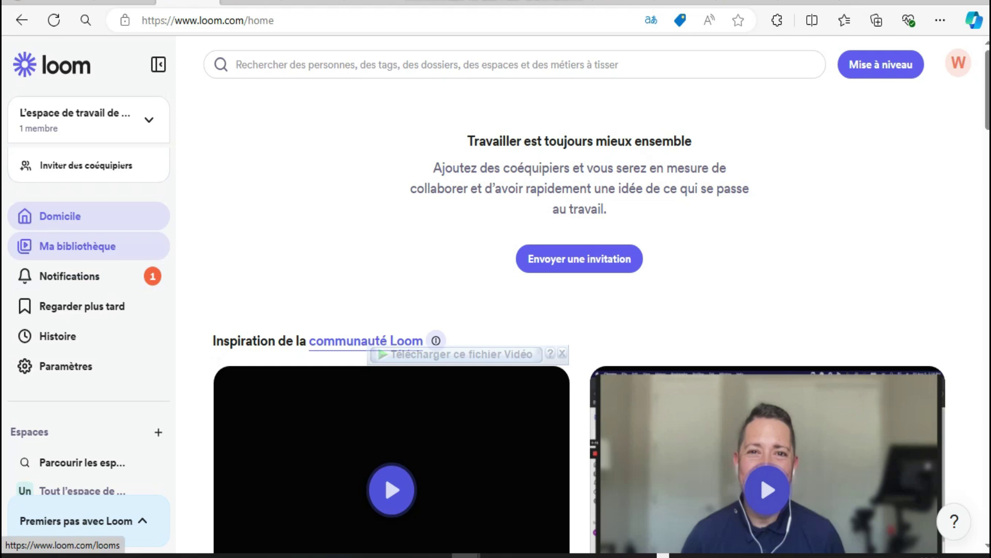
pyautogui.press('Return')
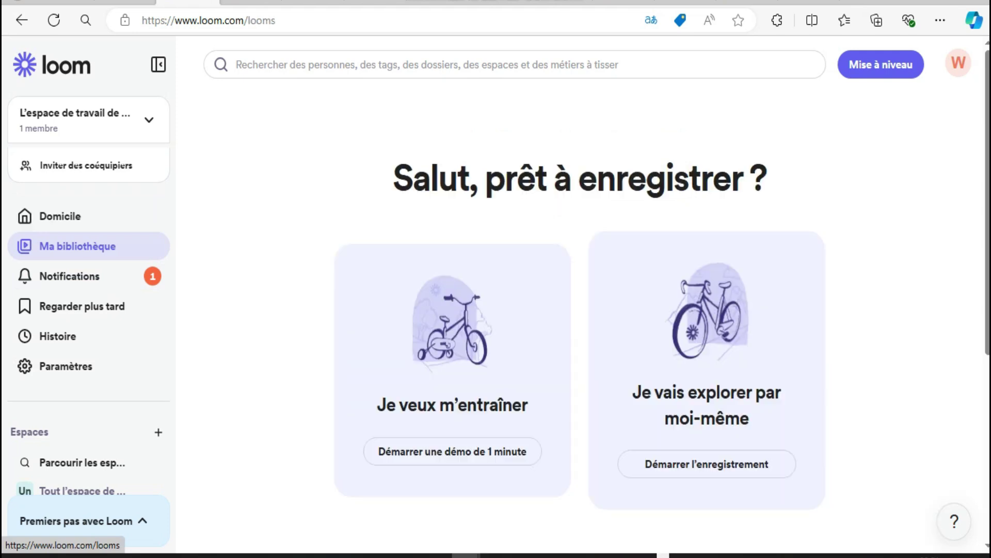
# Bring up the Loom recorder panel with the Alt+Shift+L shortcut
pyautogui.scroll(-2, 581, 310)
pyautogui.scroll(2, 581, 310)
pyautogui.scroll(-3, 581, 309)
pyautogui.scroll(3, 581, 310)
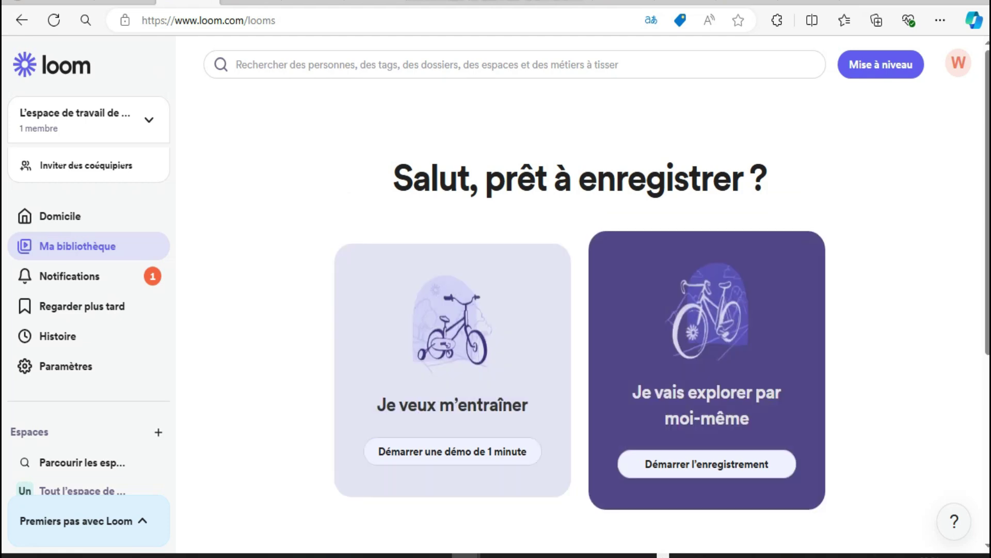
pyautogui.scroll(-4, 580, 320)
pyautogui.scroll(4, 580, 320)
pyautogui.scroll(-5, 580, 320)
pyautogui.scroll(6, 580, 300)
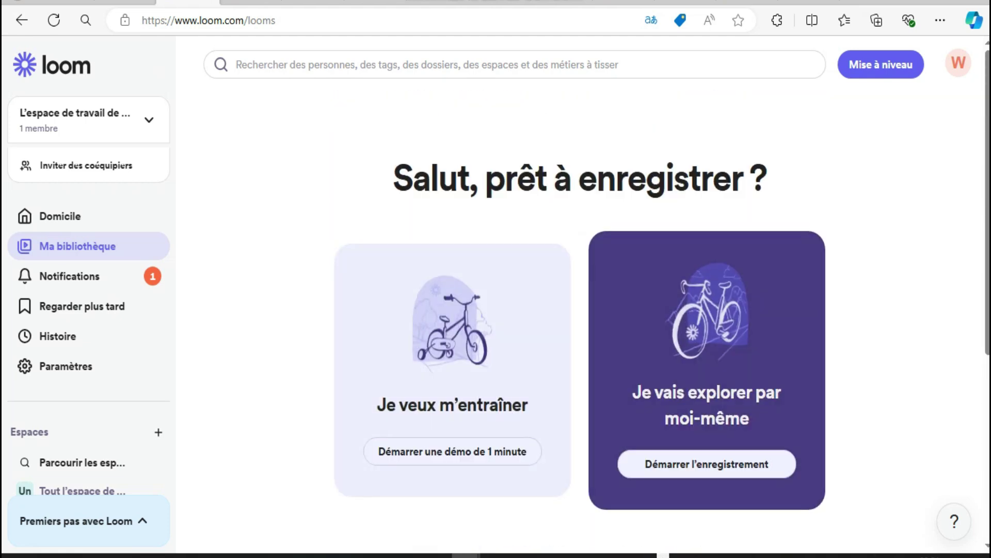
pyautogui.scroll(-6, 580, 300)
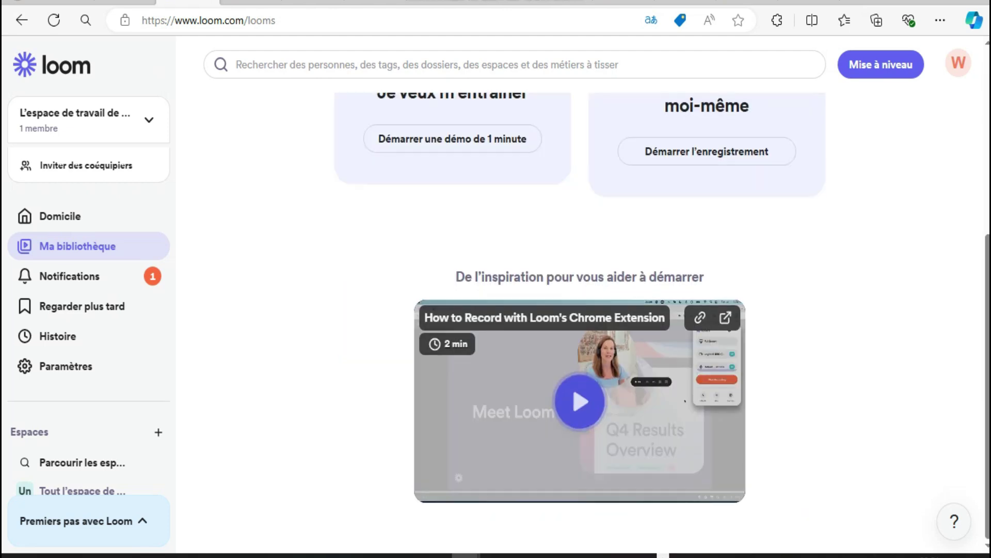
pyautogui.scroll(6, 579, 300)
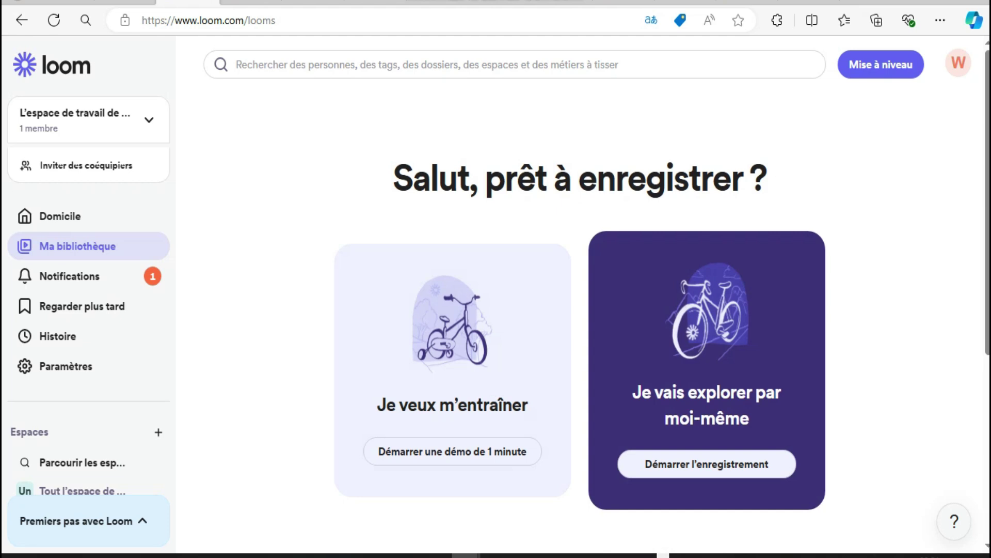
pyautogui.hotkey('alt', 'shift', 'l')
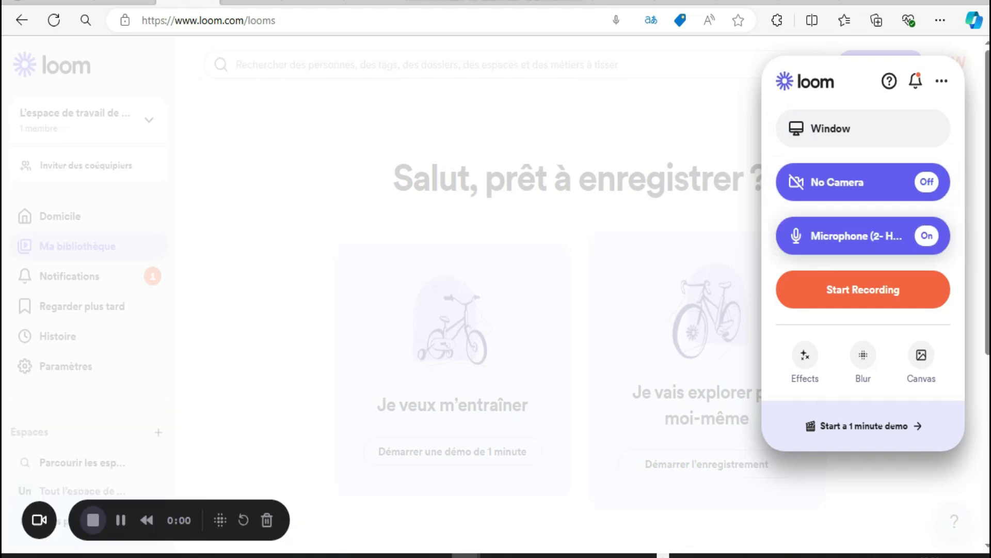
# Keep the current microphone and no camera, then close the recorder panel
pyautogui.click(857, 236)
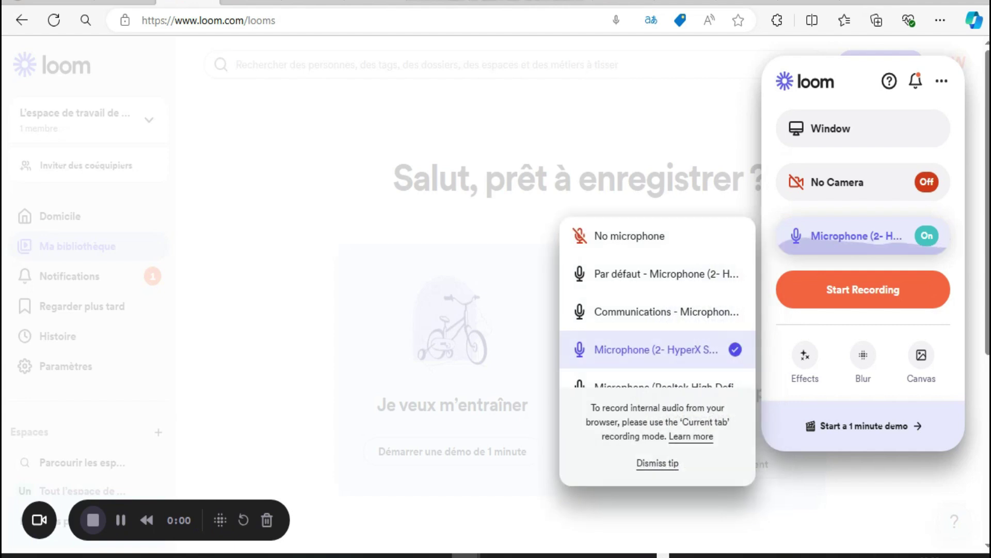
pyautogui.scroll(-1, 657, 303)
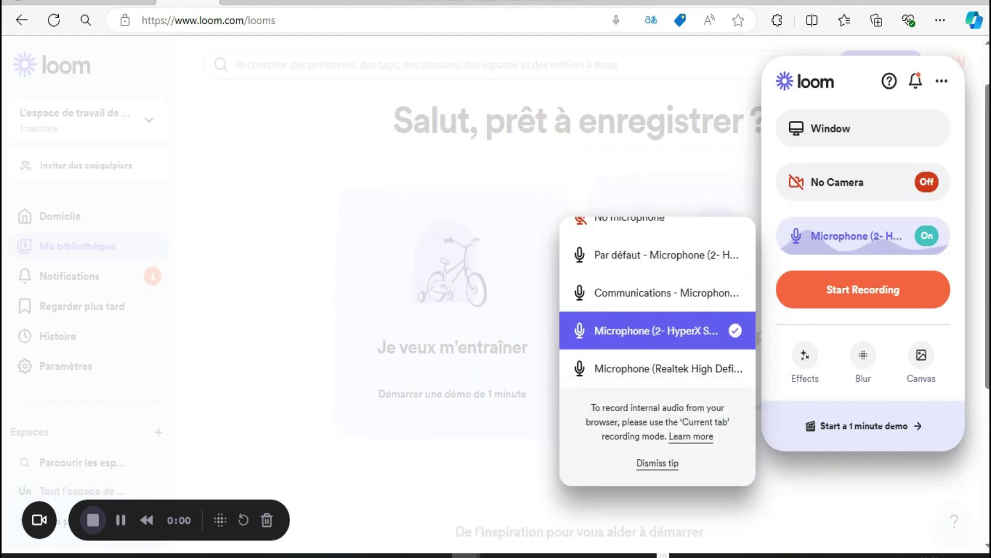
pyautogui.click(856, 236)
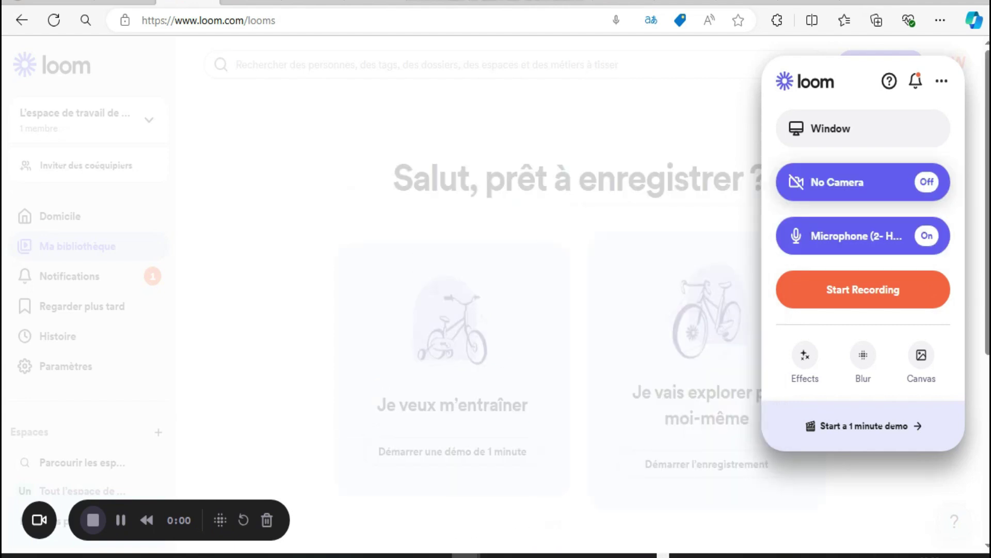
pyautogui.click(847, 182)
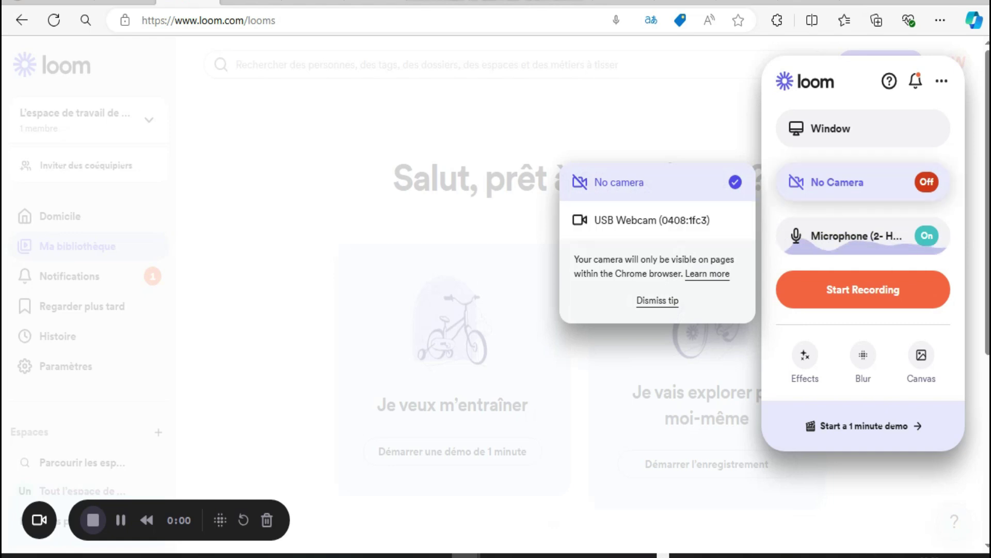
pyautogui.click(856, 128)
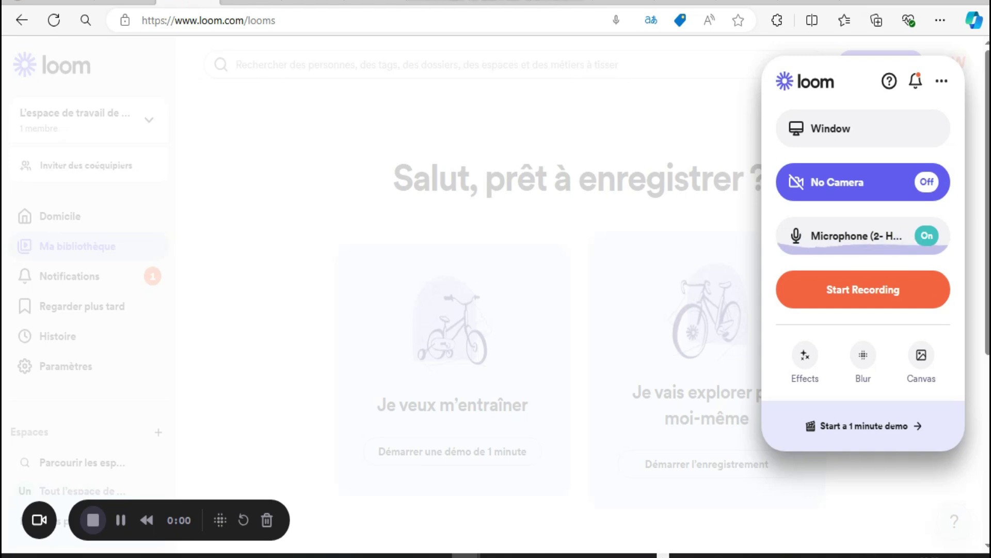
pyautogui.click(692, 336)
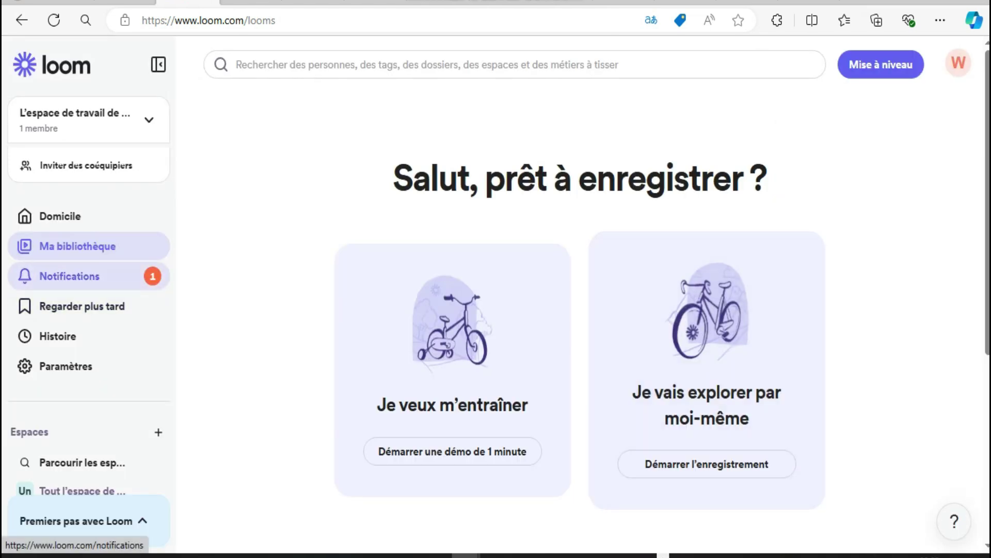
# Show the 'Partagé avec moi' notifications list, currently empty
pyautogui.click(70, 276)
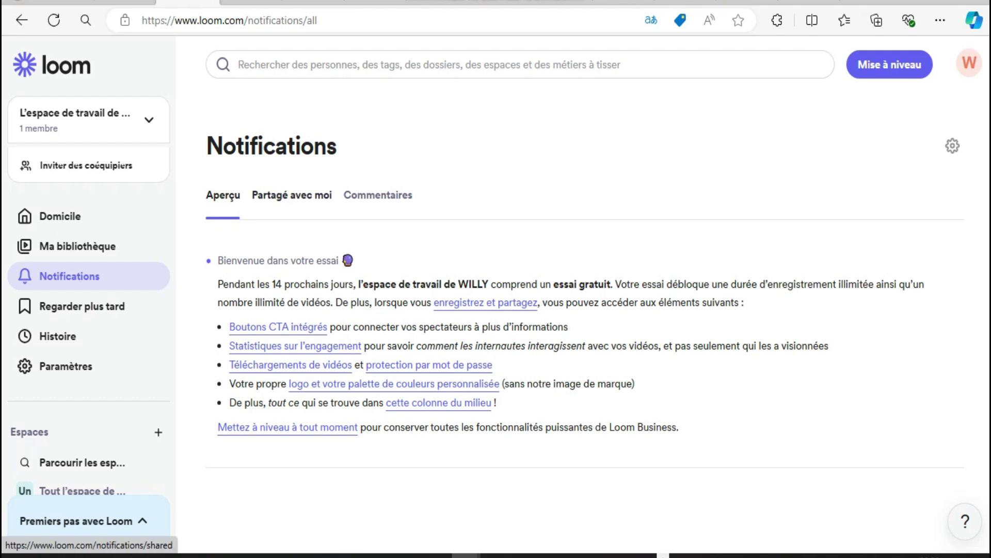
pyautogui.click(292, 195)
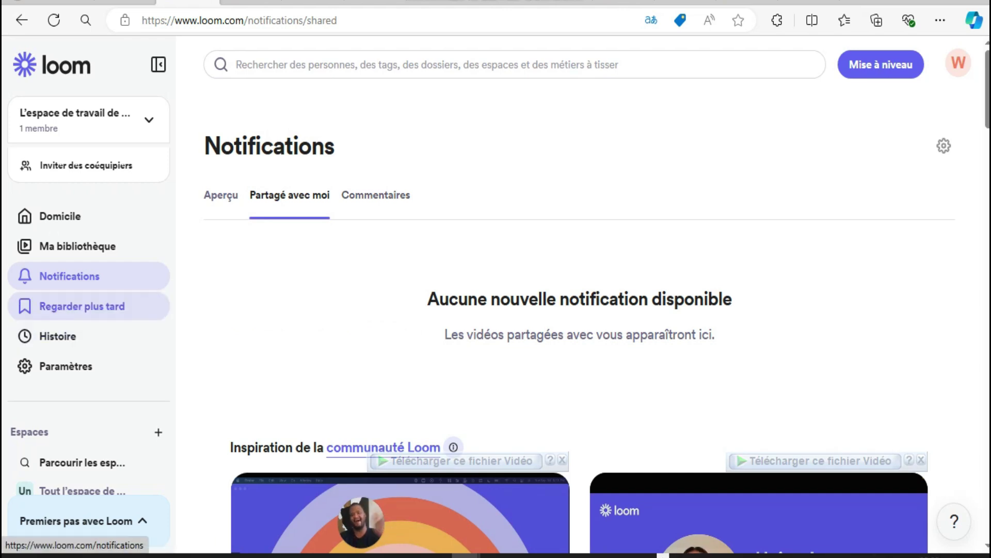
# View the empty 'Regarder plus tard' page
pyautogui.click(82, 306)
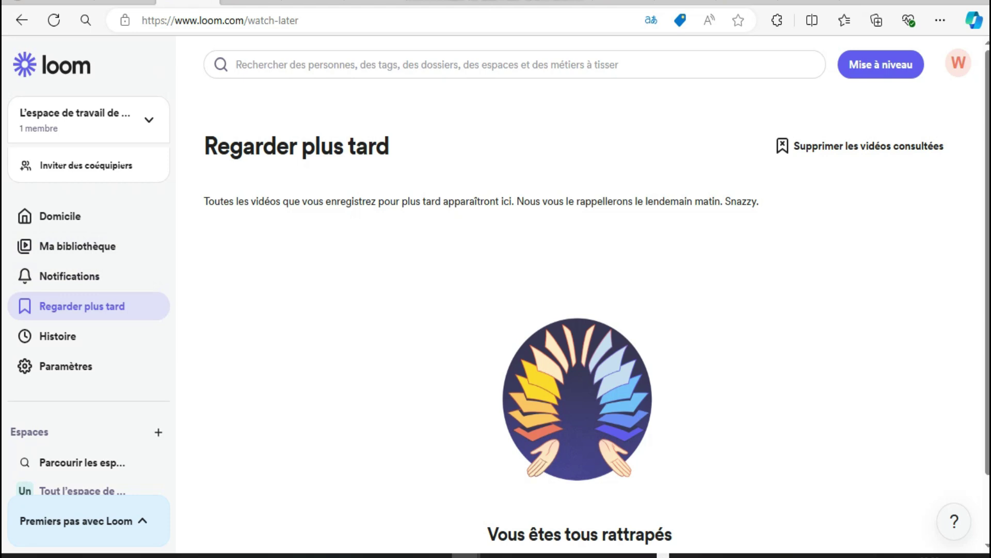
pyautogui.scroll(-2, 584, 310)
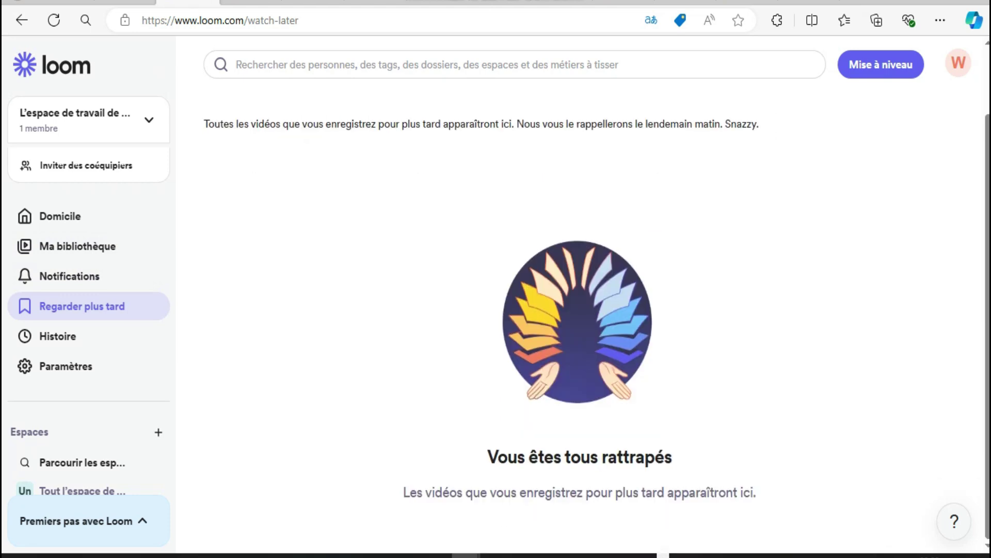
pyautogui.scroll(2, 583, 310)
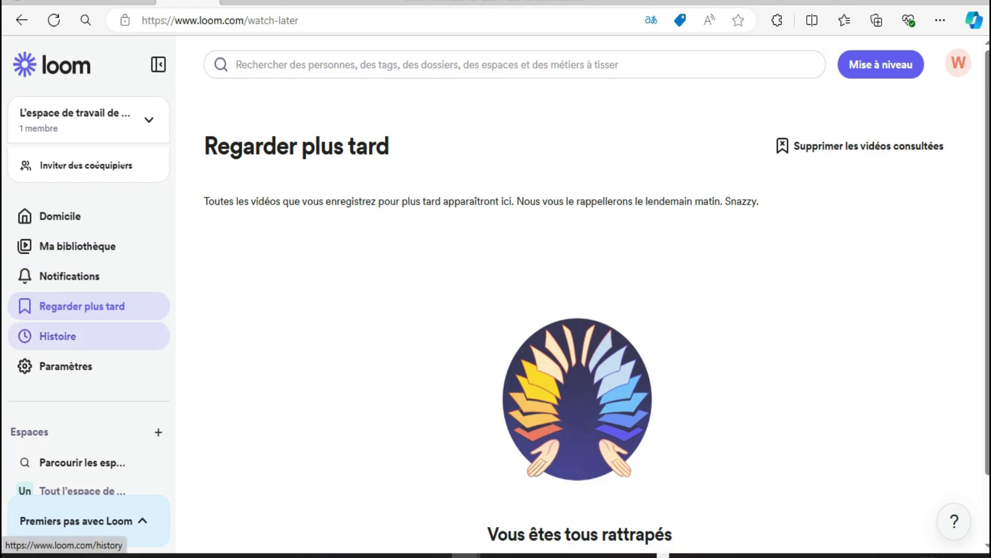
# Open the Histoire page, then choose Personal under Paramètres
pyautogui.click(58, 335)
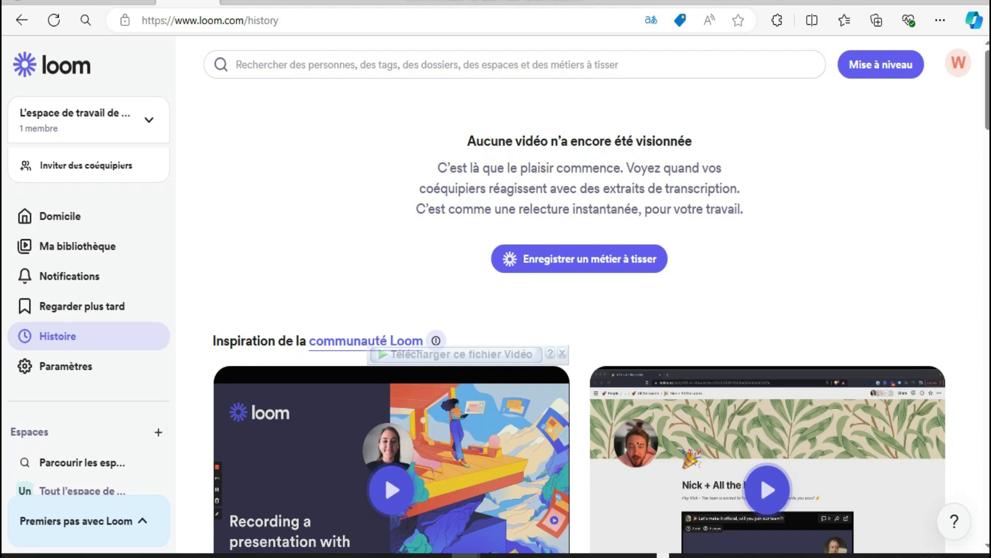
pyautogui.moveTo(65, 367)
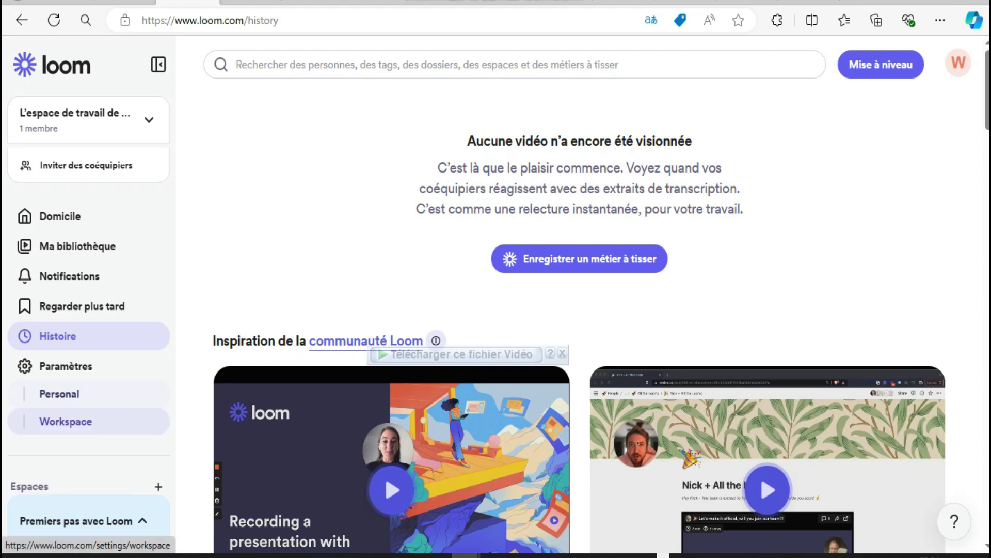
pyautogui.click(59, 394)
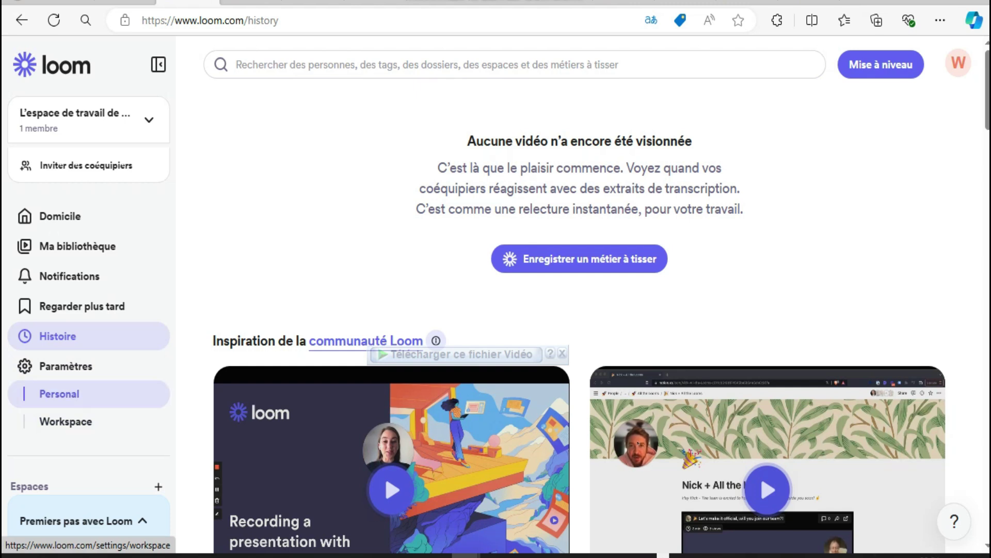
pyautogui.click(65, 421)
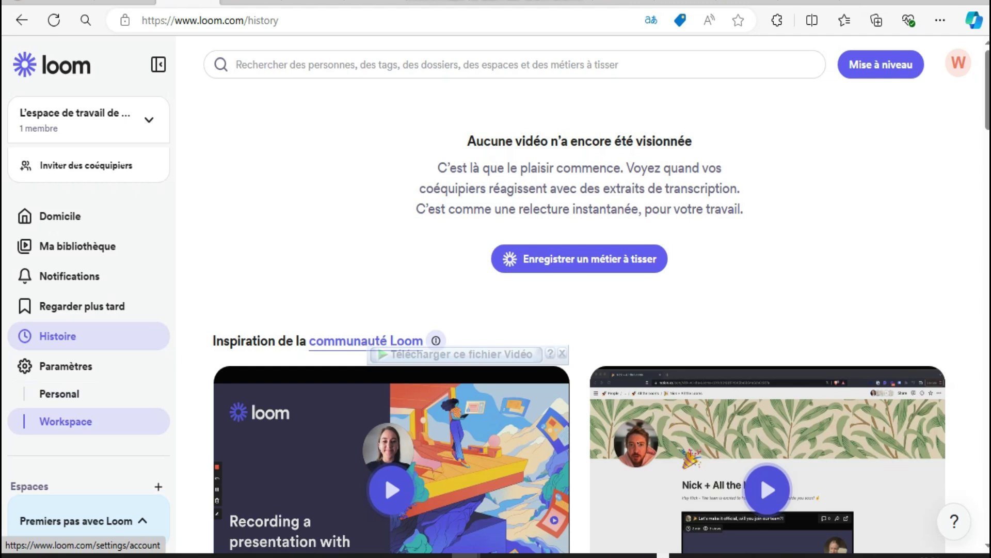
pyautogui.click(59, 394)
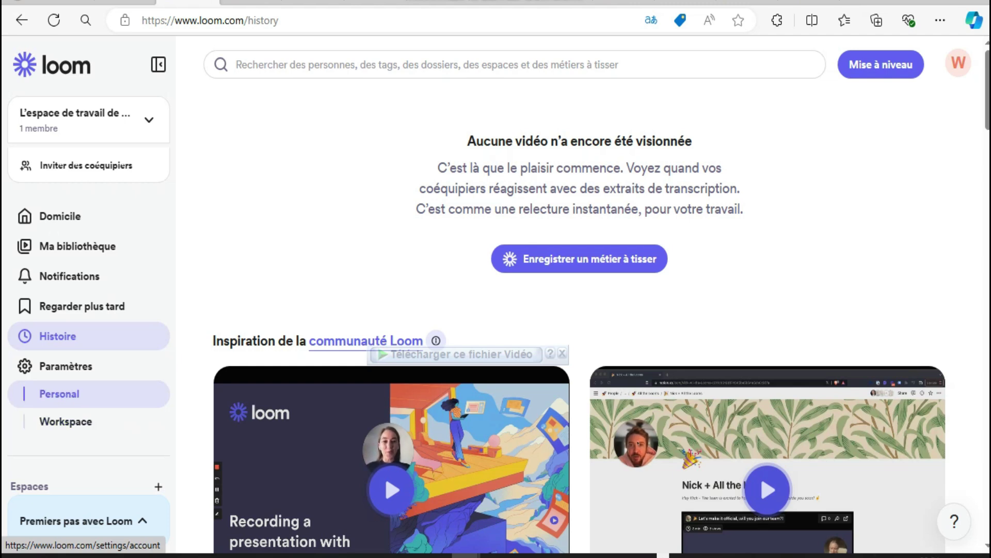
pyautogui.click(60, 394)
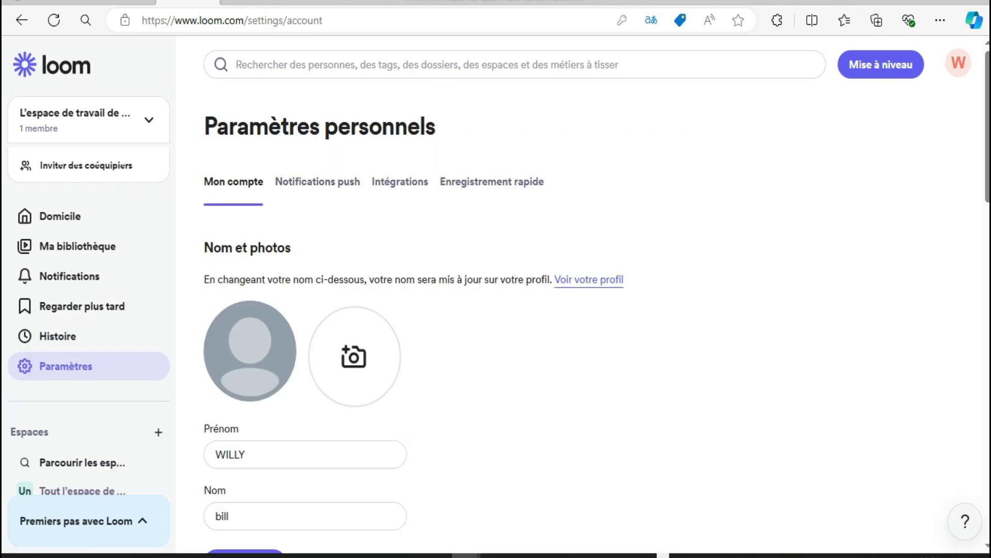
# Review Mon compte's name, contact and password fields, then switch to Notifications push
pyautogui.scroll(-3, 583, 294)
pyautogui.scroll(2, 583, 295)
pyautogui.scroll(-10, 583, 294)
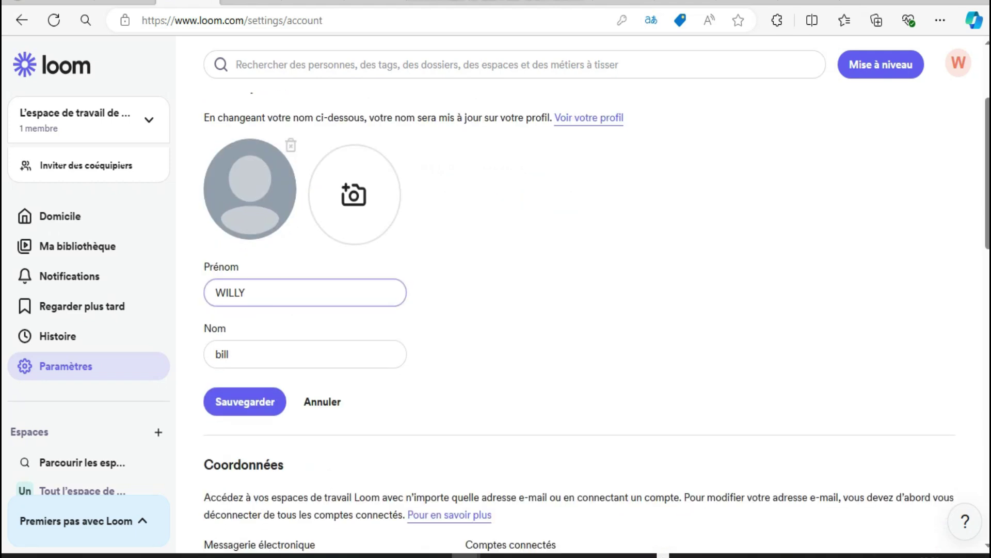
pyautogui.scroll(4, 583, 294)
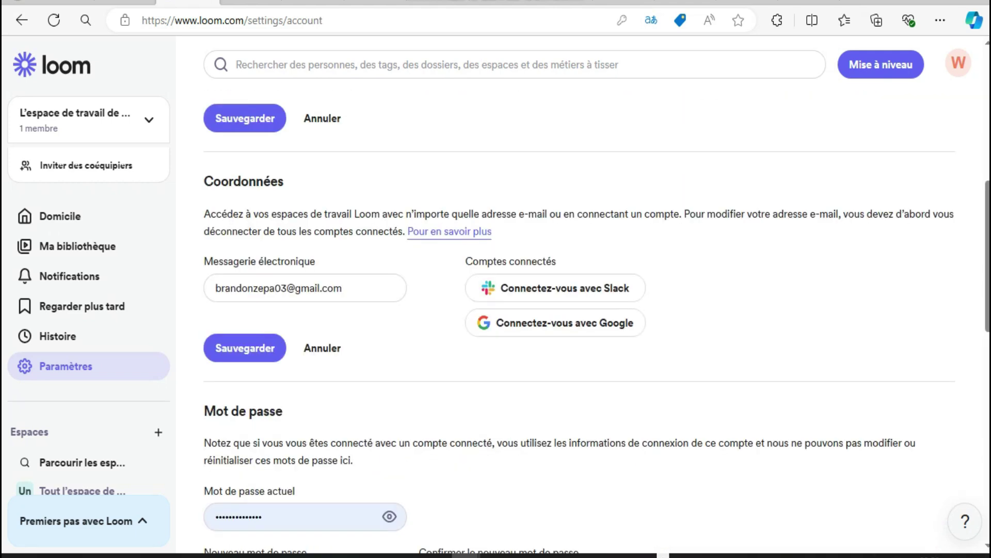
pyautogui.scroll(-4, 582, 294)
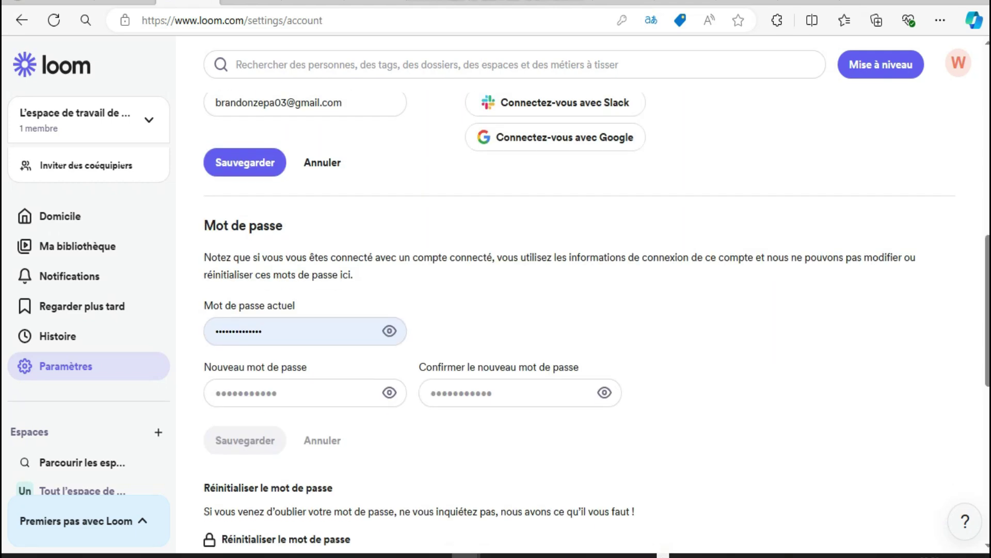
pyautogui.click(306, 393)
pyautogui.scroll(-8, 268, 434)
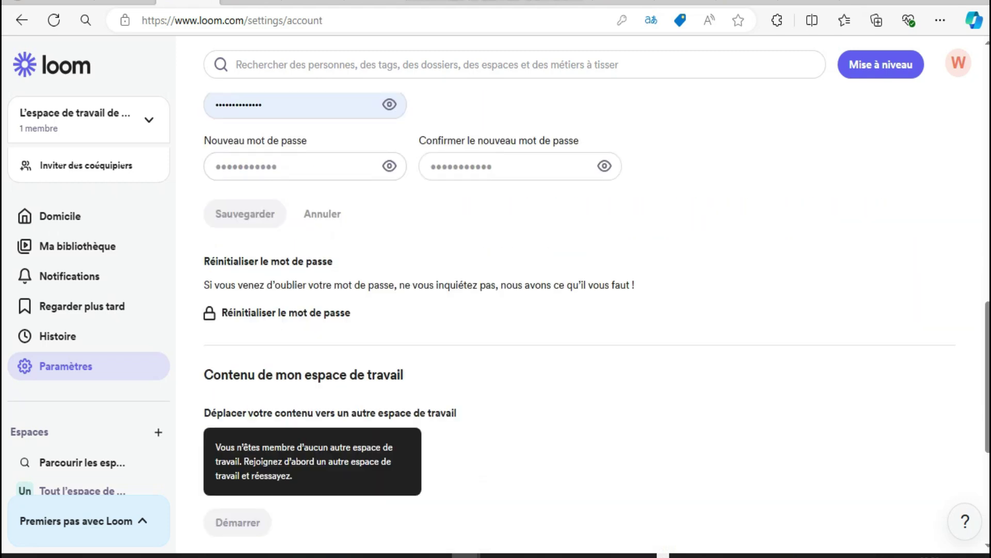
pyautogui.scroll(3, 268, 433)
pyautogui.scroll(10, 582, 294)
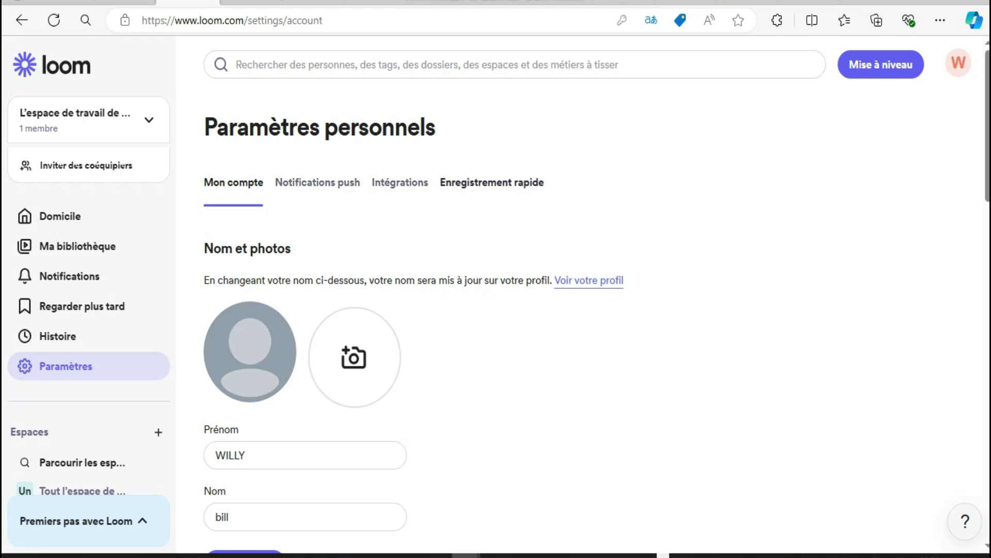
pyautogui.click(317, 183)
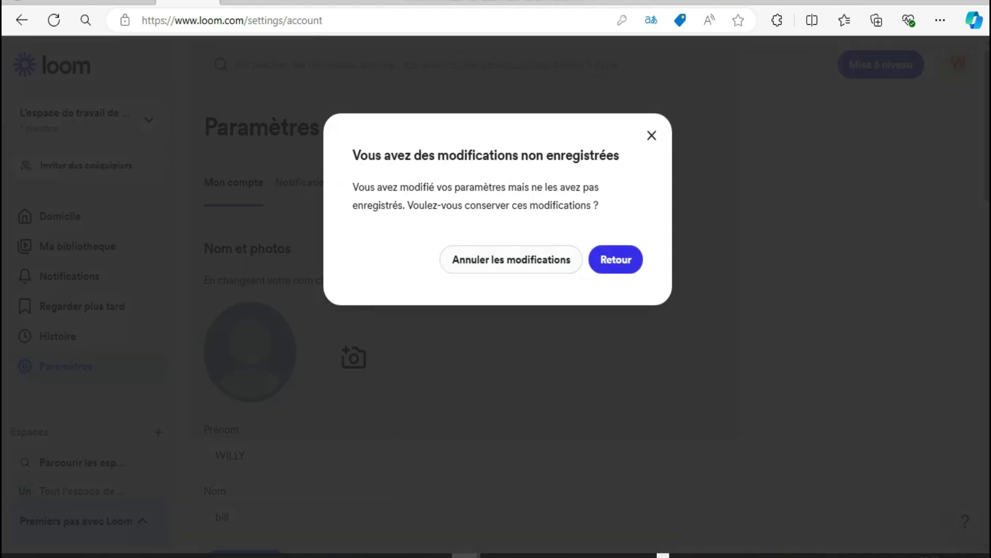
# Discard the unsaved account changes and view the Notifications push settings
pyautogui.click(511, 259)
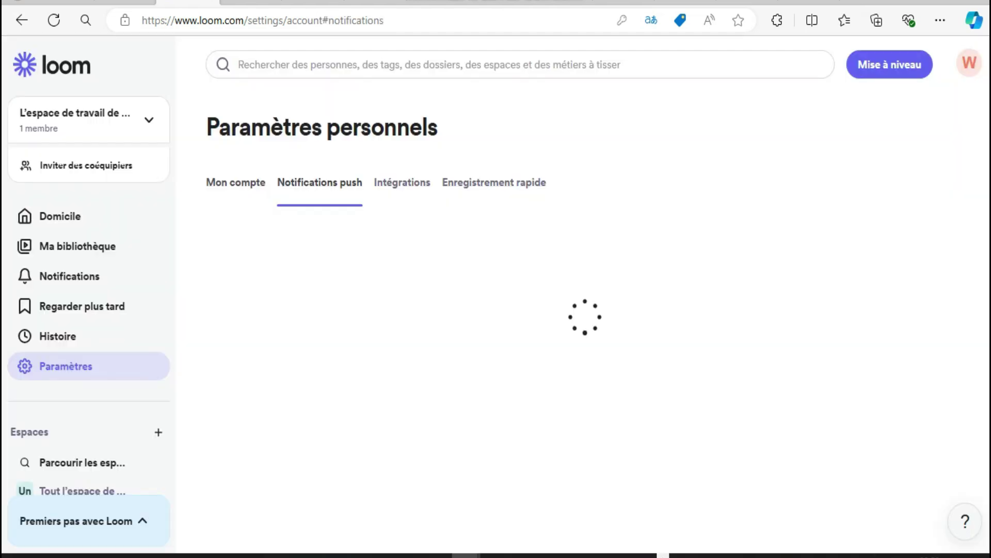
pyautogui.scroll(-5, 579, 320)
pyautogui.scroll(2, 579, 320)
pyautogui.scroll(5, 579, 320)
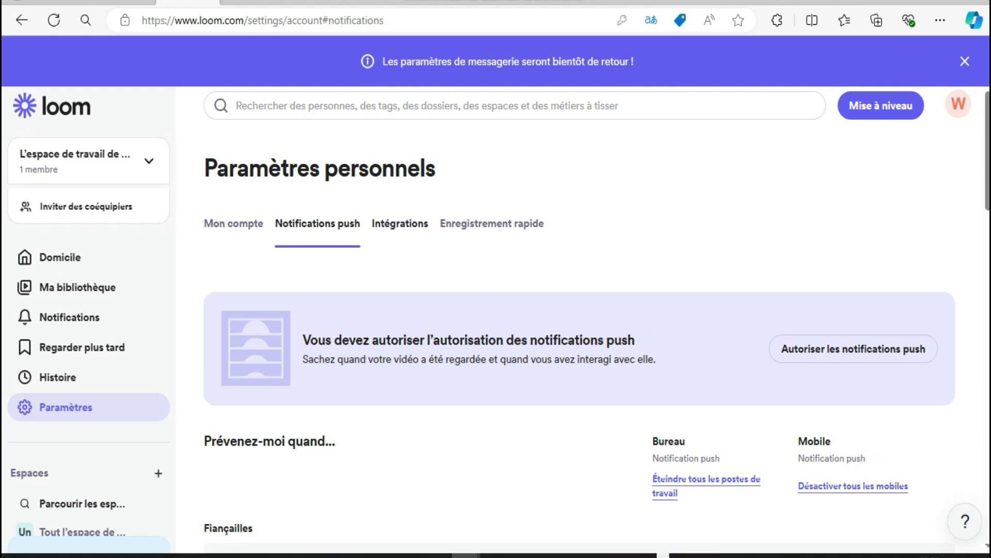
# Browse the Intégrations list, including Dropbox, GitHub, GitLab and Gmail
pyautogui.click(400, 224)
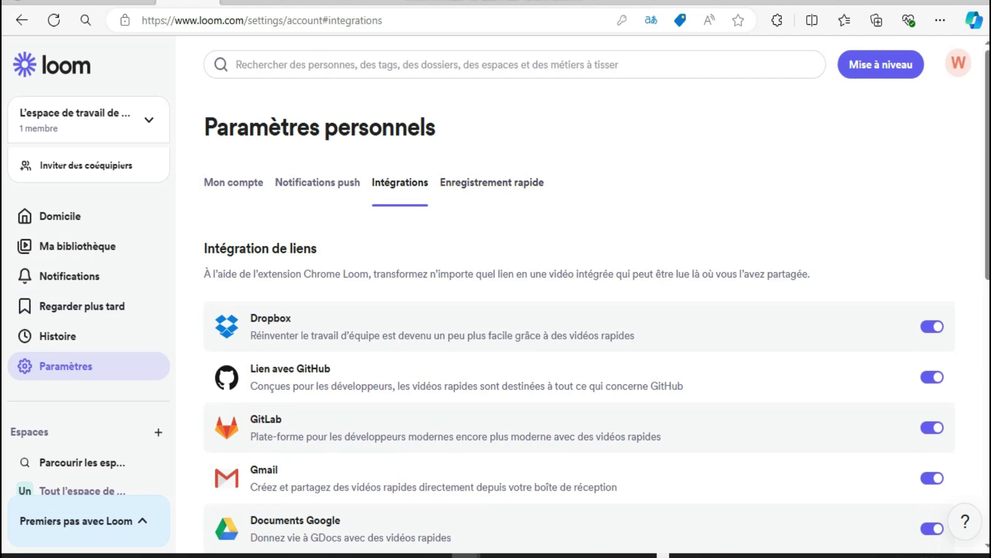
pyautogui.scroll(-10, 578, 309)
pyautogui.scroll(8, 579, 310)
pyautogui.scroll(2, 578, 310)
# Browse the Enregistrement rapide sites, from Asana to Google Meet, all Actif
pyautogui.click(492, 183)
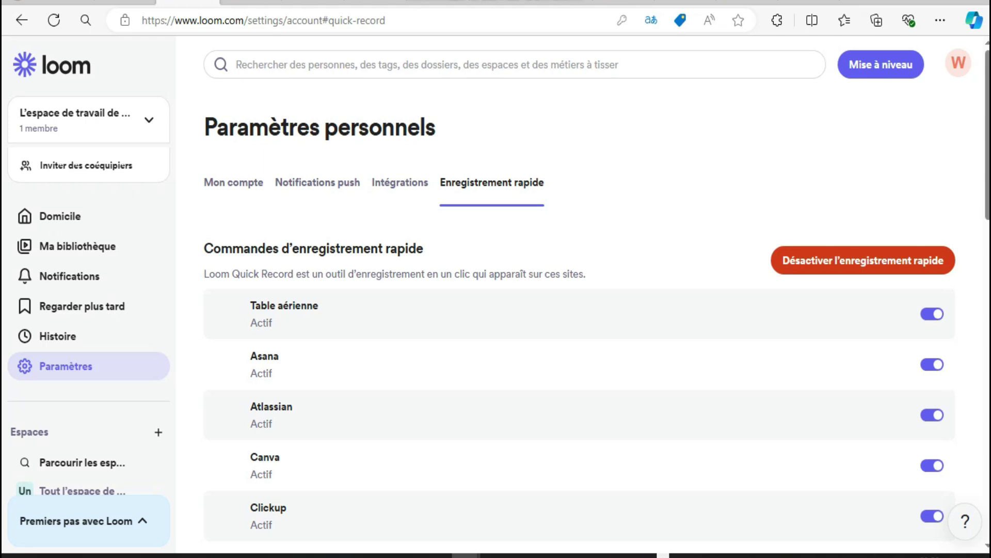
pyautogui.scroll(-5, 579, 310)
pyautogui.scroll(5, 579, 309)
pyautogui.scroll(-3, 579, 310)
pyautogui.scroll(2, 578, 310)
pyautogui.scroll(-15, 578, 310)
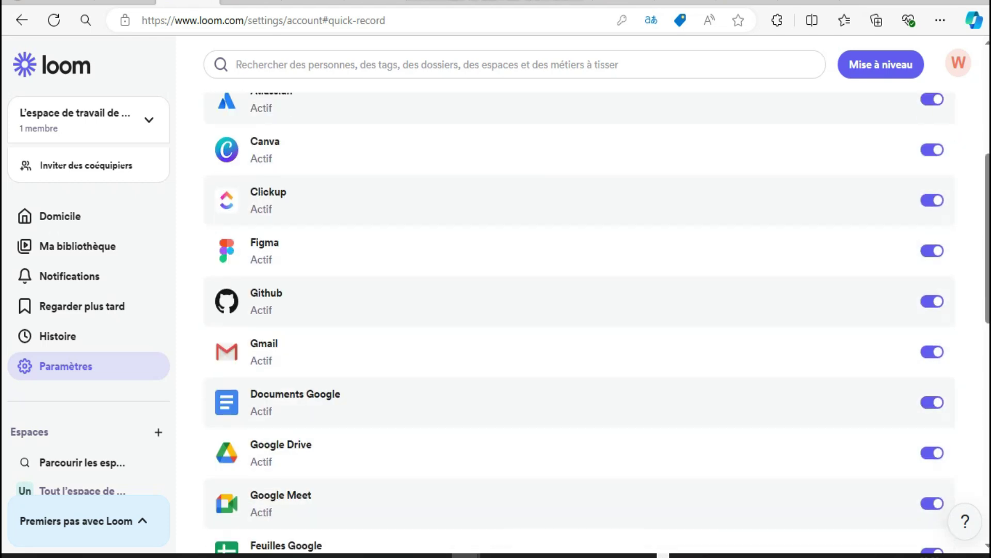
pyautogui.scroll(15, 579, 310)
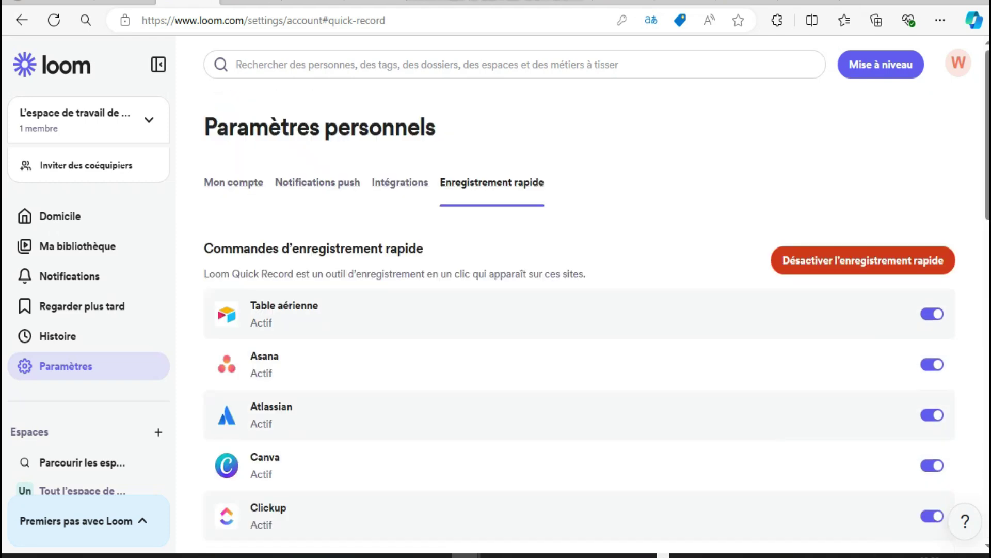
pyautogui.scroll(-1, 89, 346)
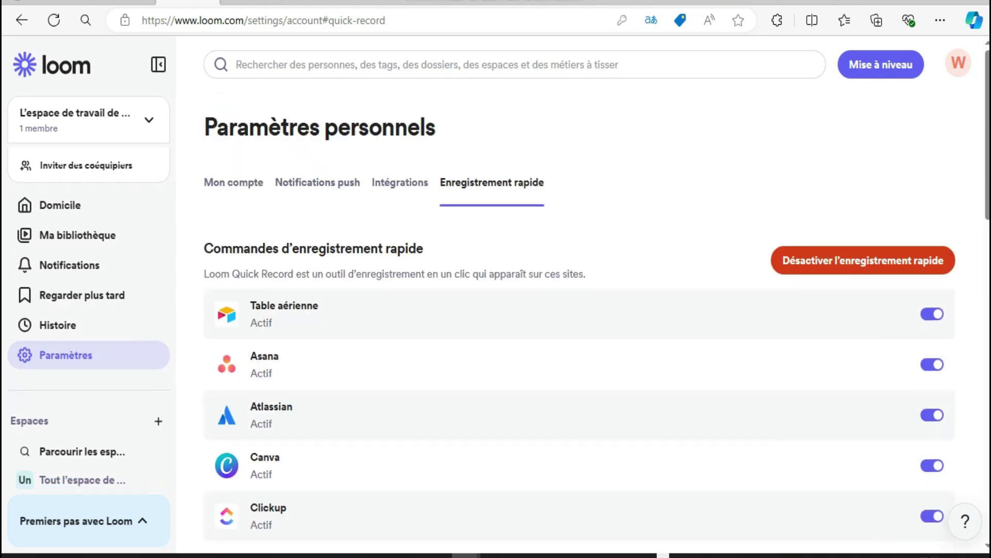
pyautogui.click(65, 355)
# Open the workspace settings and look over the Généralités tab
pyautogui.click(66, 410)
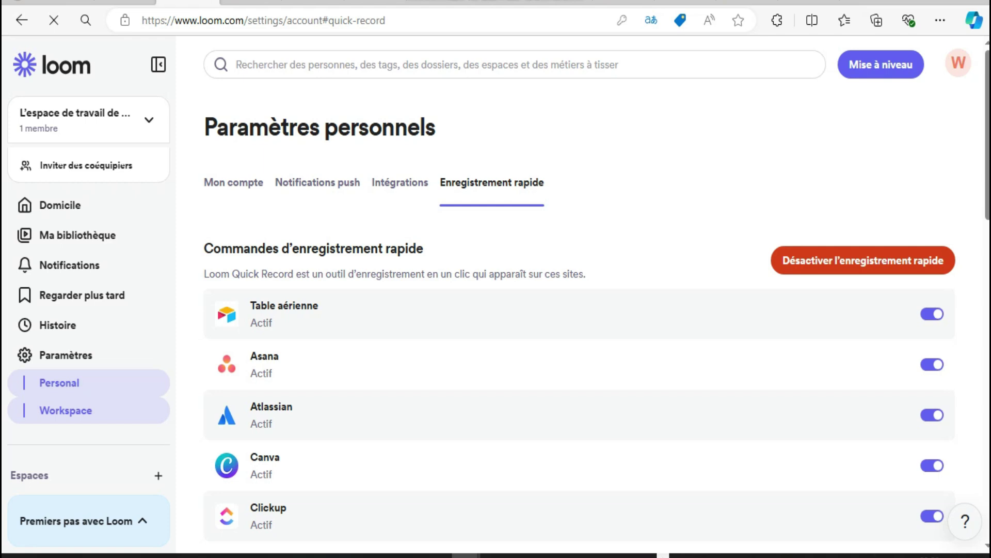
pyautogui.scroll(-3, 579, 320)
pyautogui.scroll(3, 579, 321)
pyautogui.scroll(-1, 579, 320)
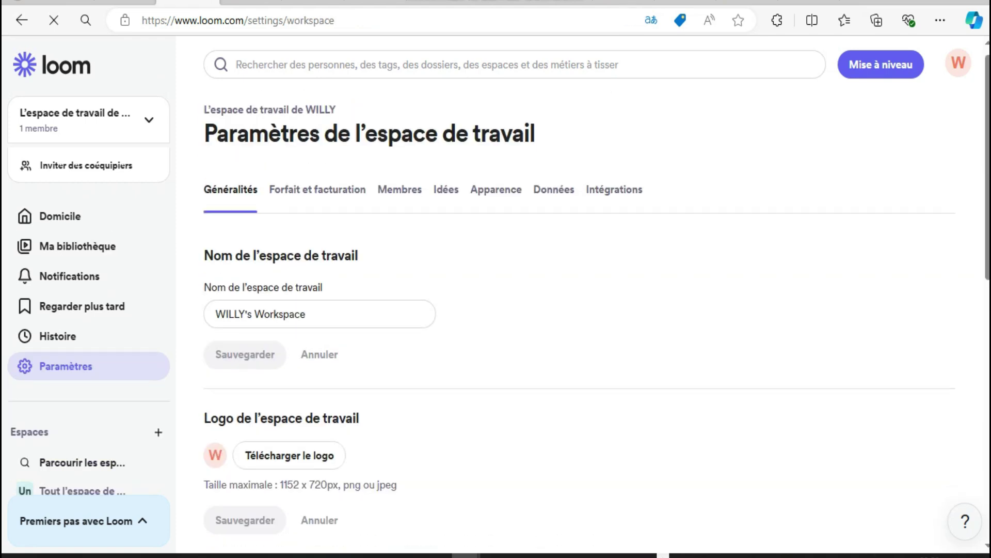
pyautogui.scroll(-10, 582, 294)
pyautogui.scroll(10, 583, 295)
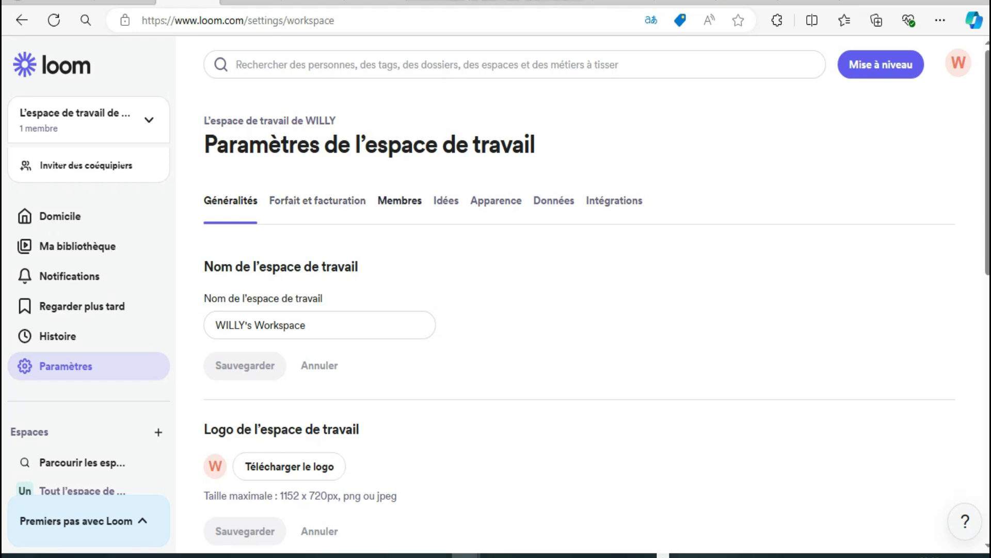
# View the Membres tab, showing one active admin and 0 Créateurs or Créateurs Lites
pyautogui.click(400, 201)
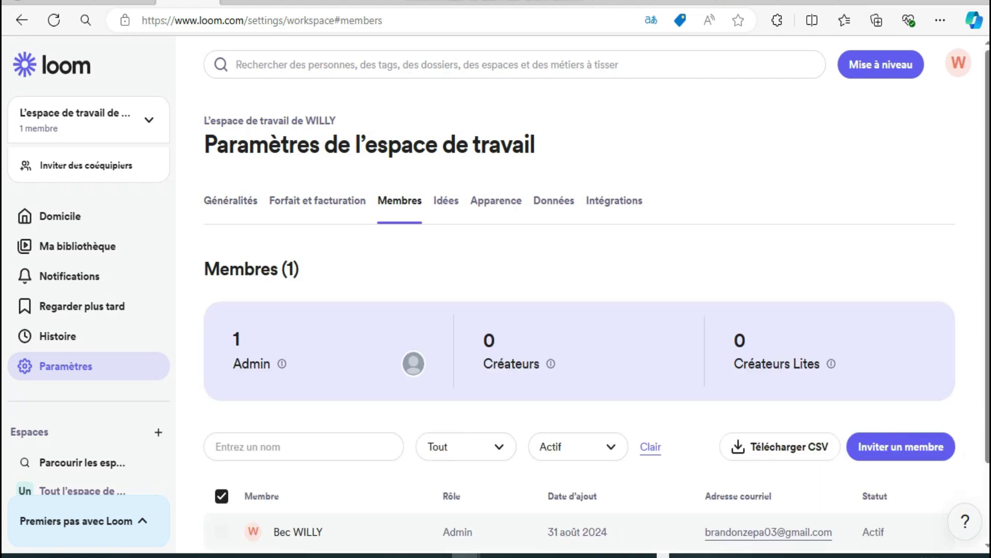
pyautogui.scroll(-2, 578, 320)
pyautogui.scroll(2, 578, 320)
pyautogui.scroll(-1, 89, 346)
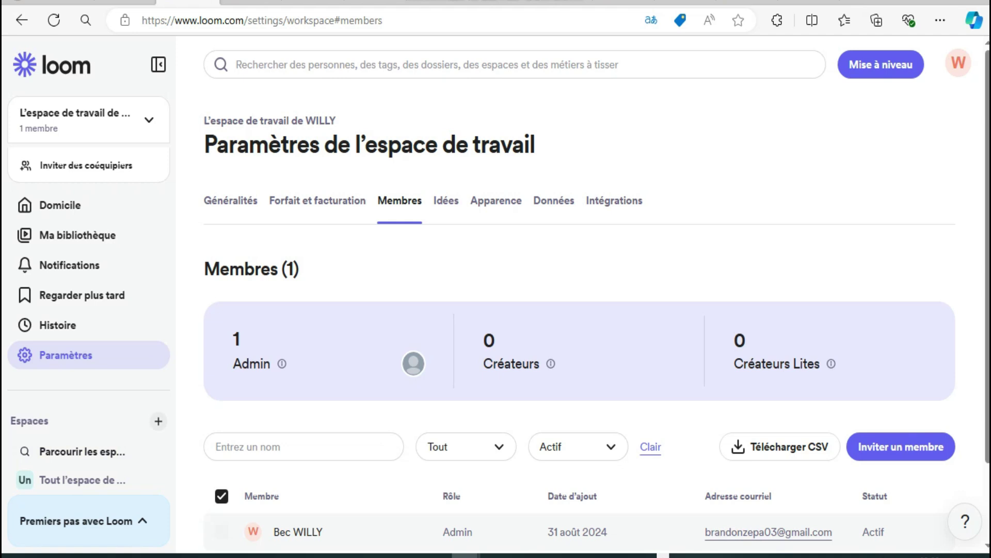
# Start a new space named afsaf using the autofill suggestion
pyautogui.click(158, 421)
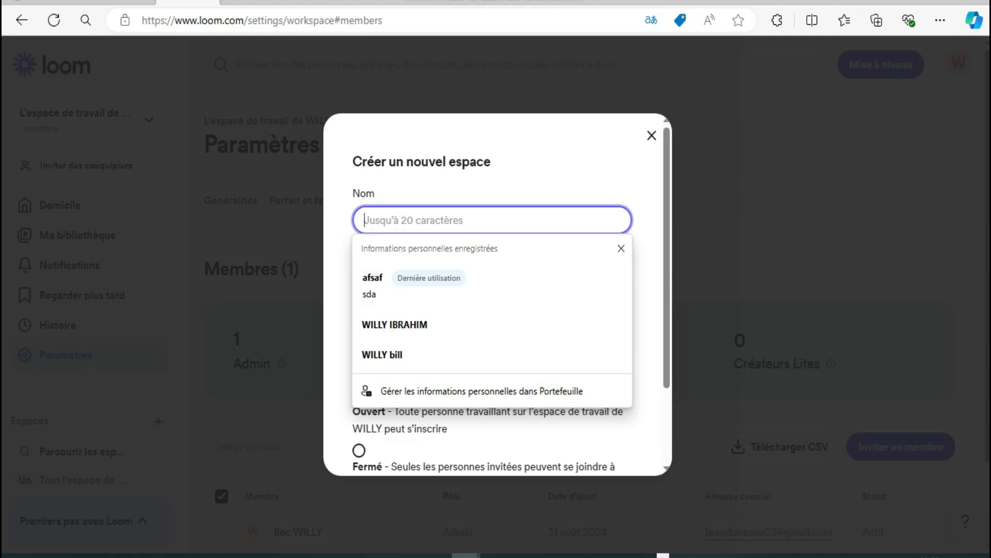
pyautogui.press('Down')
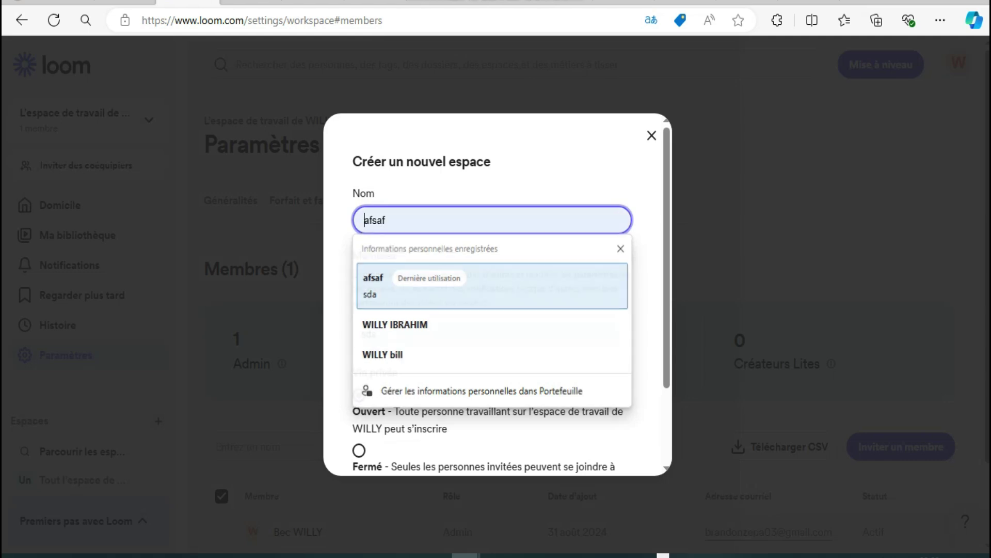
pyautogui.press('Return')
# Review the new-space dialog, keeping the privacy set to Ouvert
pyautogui.scroll(-1, 498, 295)
pyautogui.scroll(-1, 498, 325)
pyautogui.scroll(2, 497, 325)
pyautogui.scroll(-2, 497, 325)
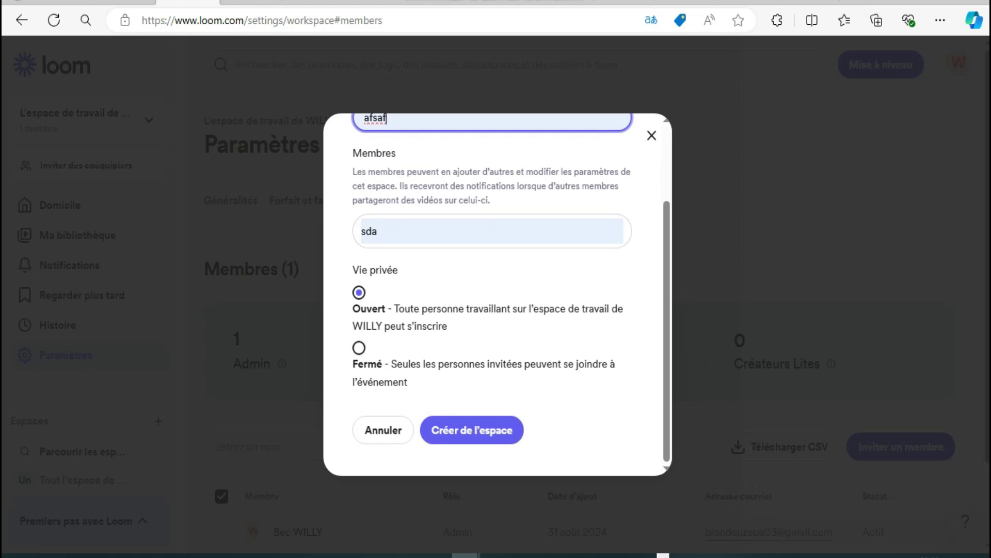
pyautogui.scroll(2, 493, 294)
pyautogui.scroll(-2, 493, 294)
pyautogui.scroll(2, 492, 294)
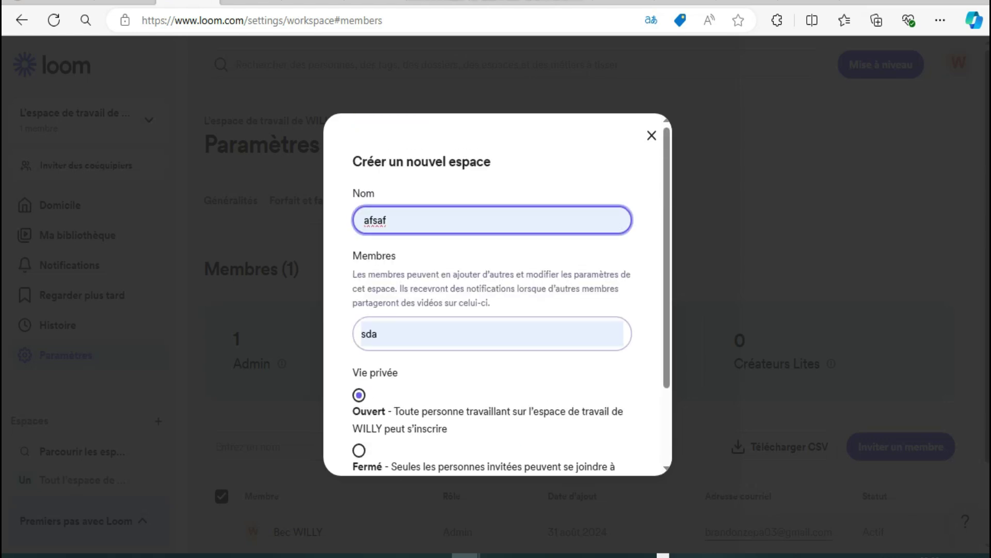
pyautogui.scroll(-2, 493, 294)
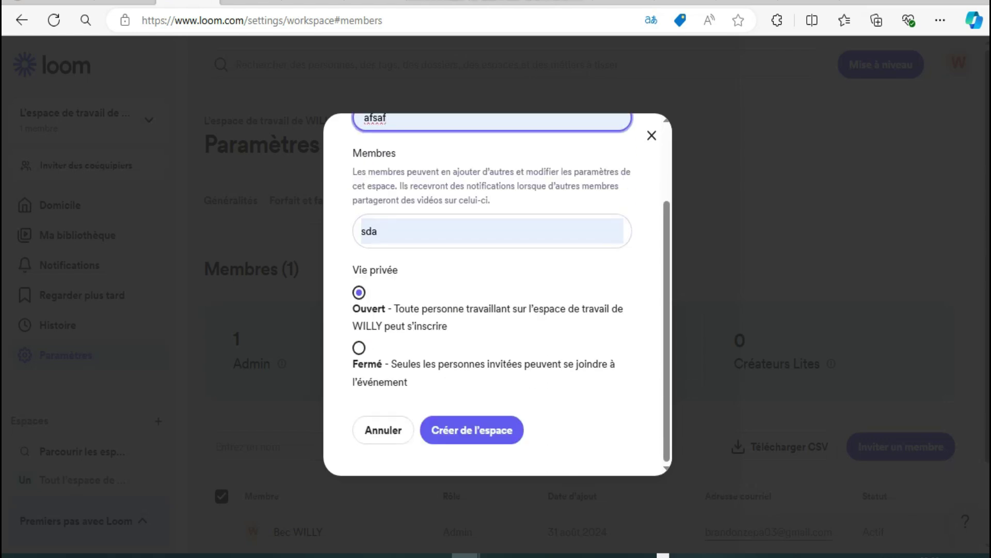
pyautogui.scroll(2, 498, 289)
pyautogui.scroll(-2, 498, 290)
pyautogui.scroll(2, 497, 289)
pyautogui.scroll(-2, 498, 290)
# Create the AFSAF space, check its empty page, and browse the workspace's spaces
pyautogui.click(472, 429)
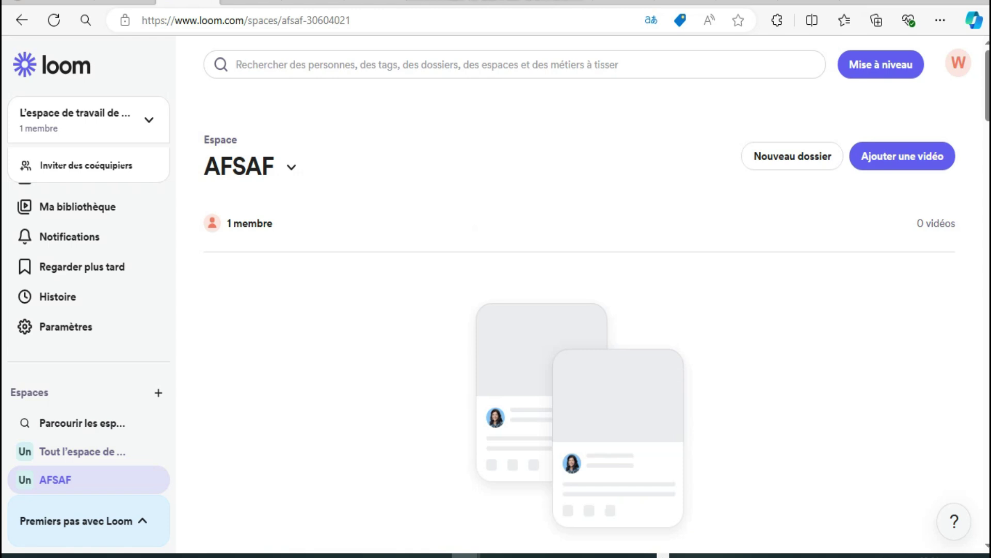
pyautogui.scroll(-8, 578, 310)
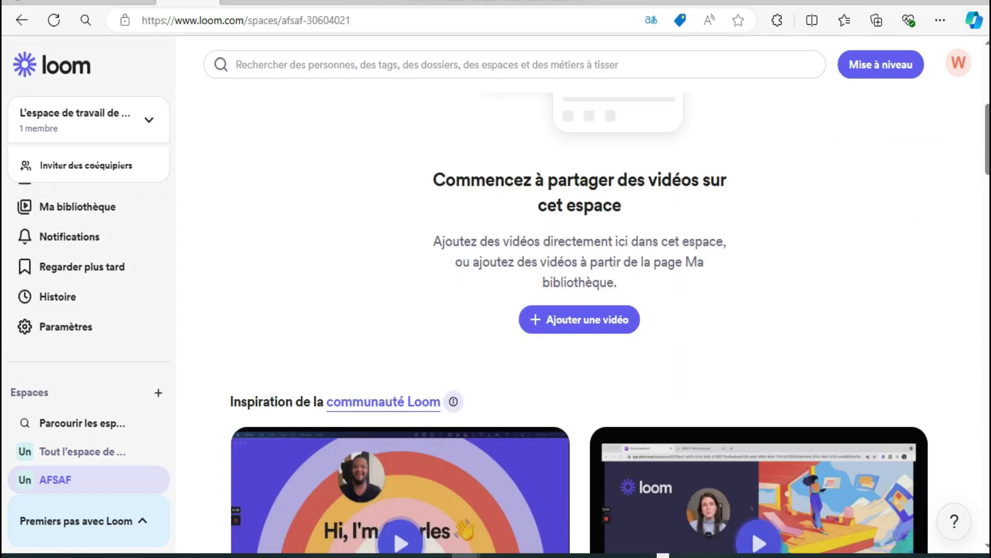
pyautogui.scroll(1, 83, 457)
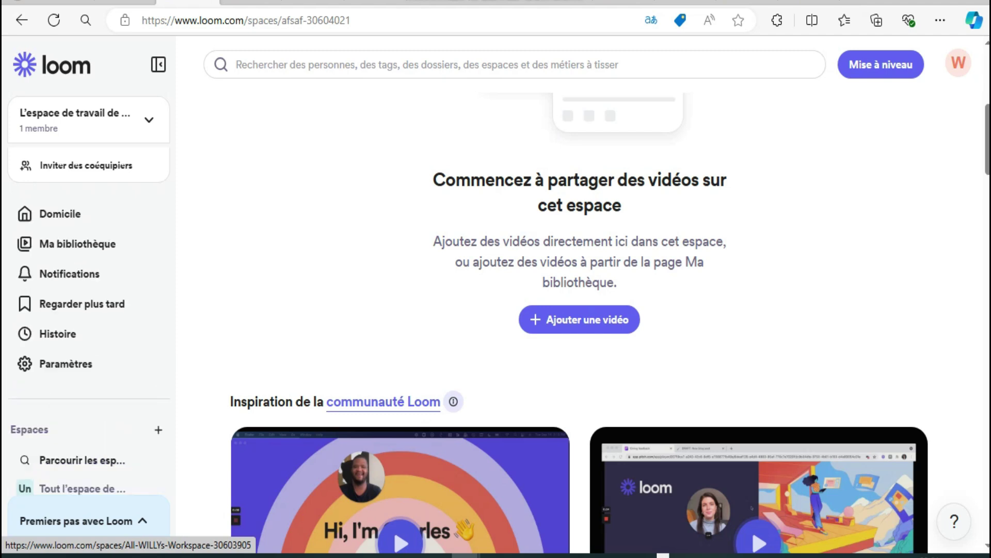
pyautogui.click(83, 457)
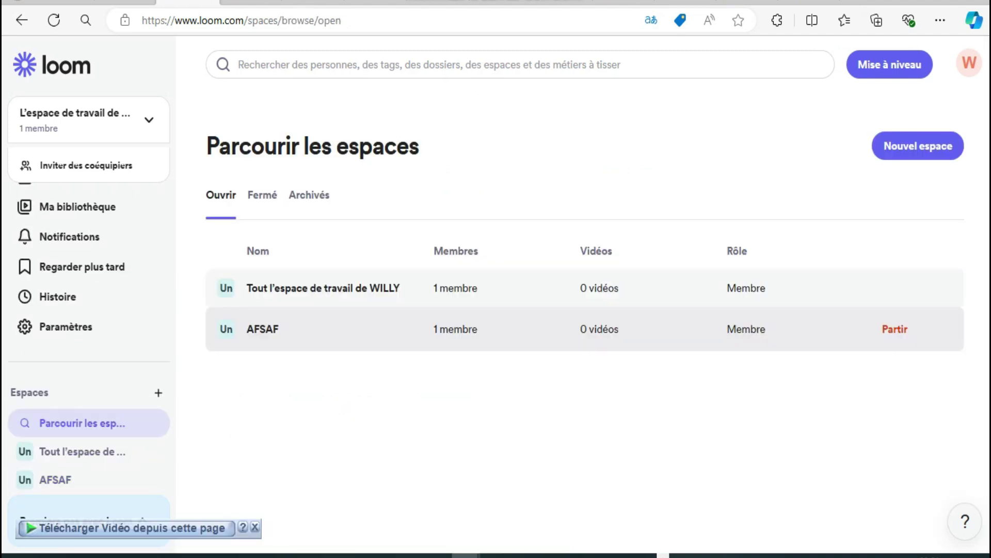